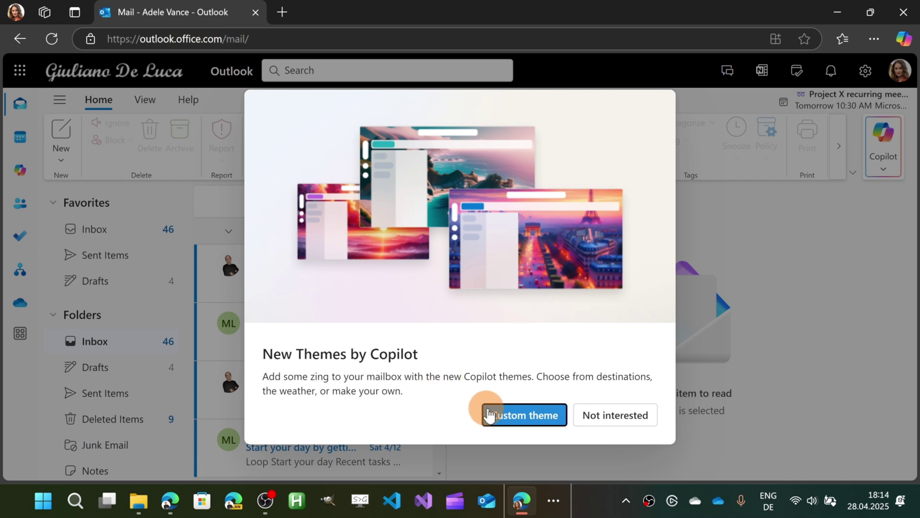
Start a Copilot custom theme set to Weather type, Cartoon style, refreshing every day
click(512, 422)
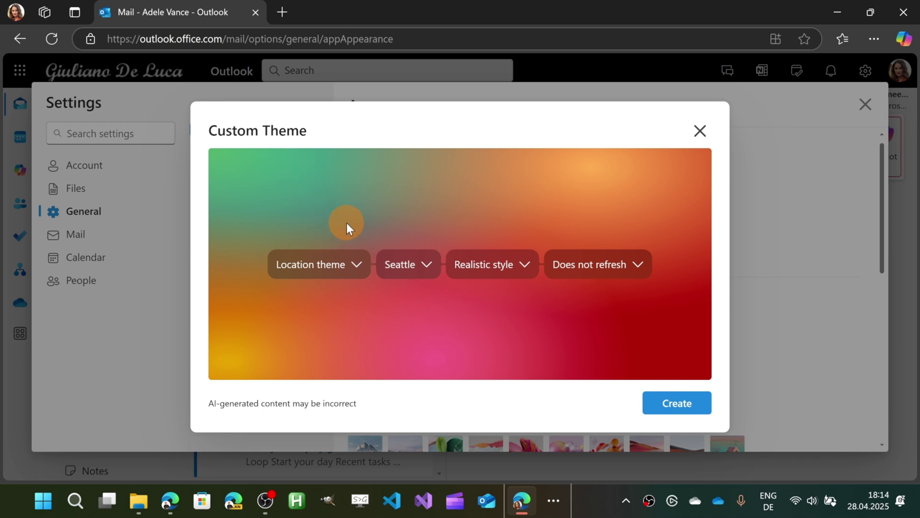
click(341, 272)
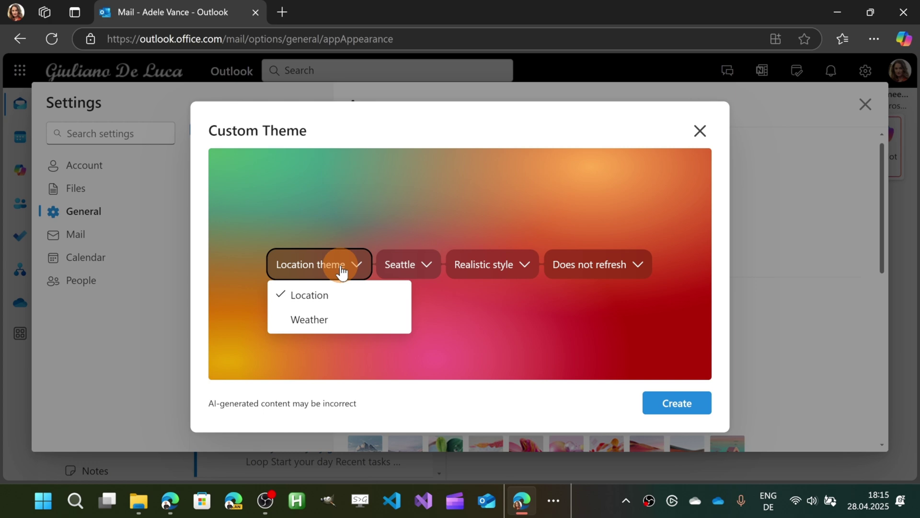
click(326, 318)
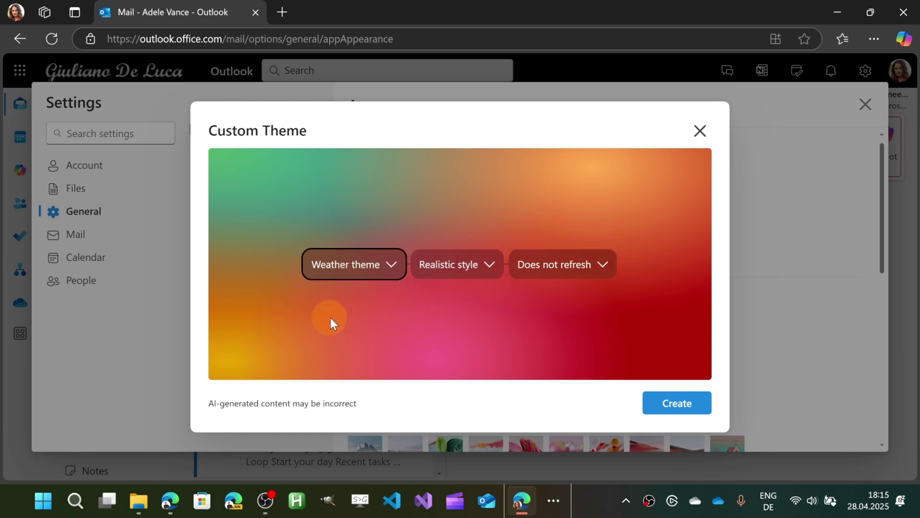
click(461, 272)
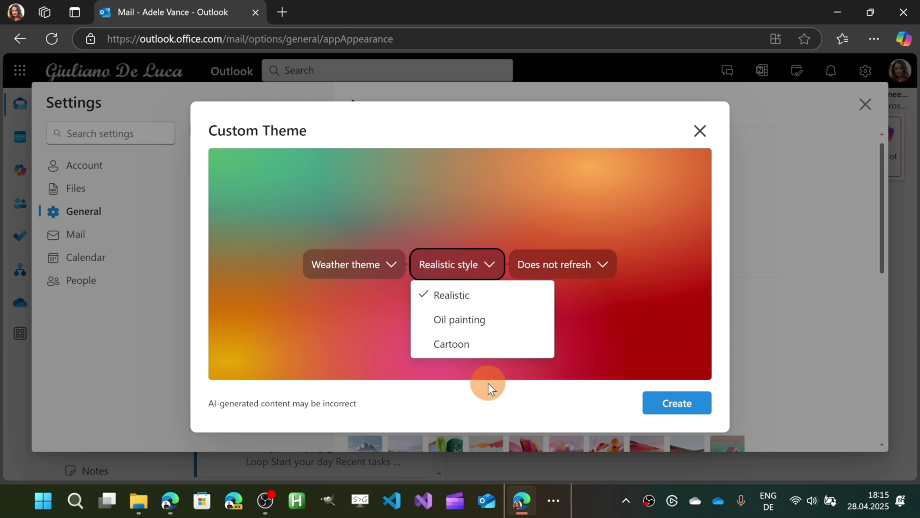
click(482, 352)
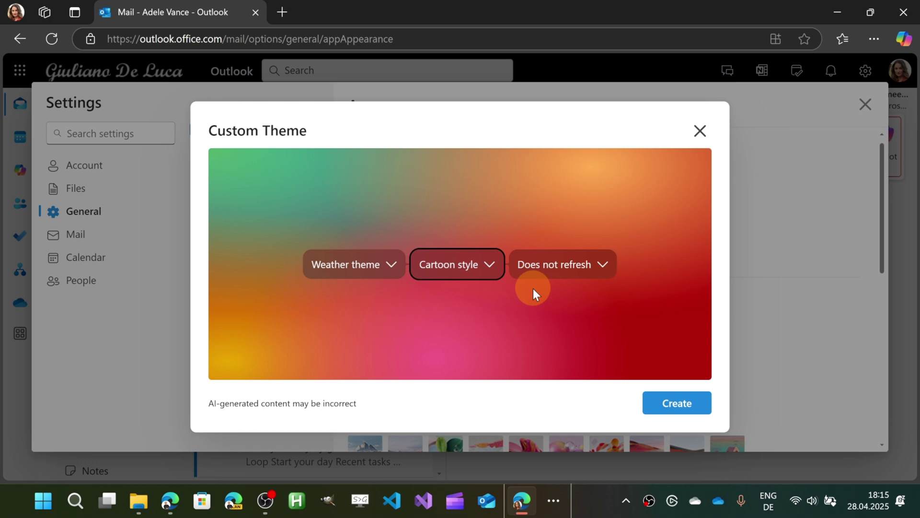
click(560, 278)
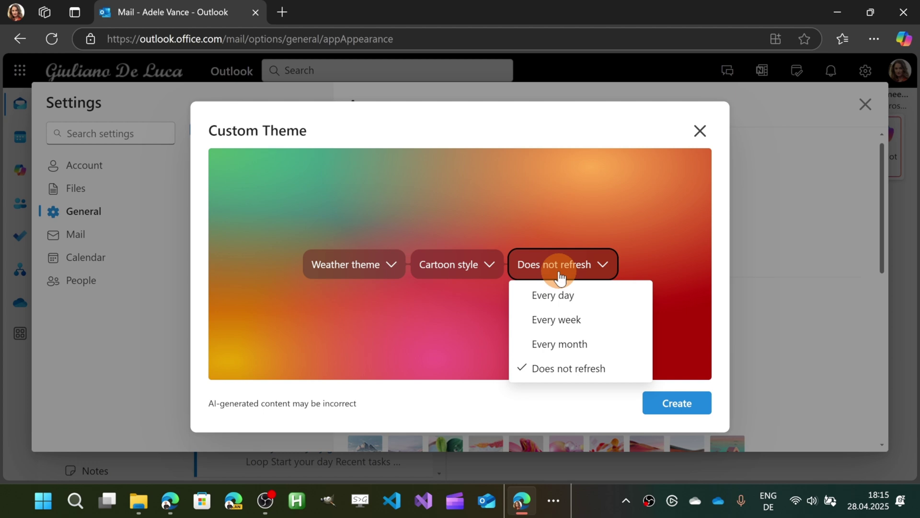
click(551, 296)
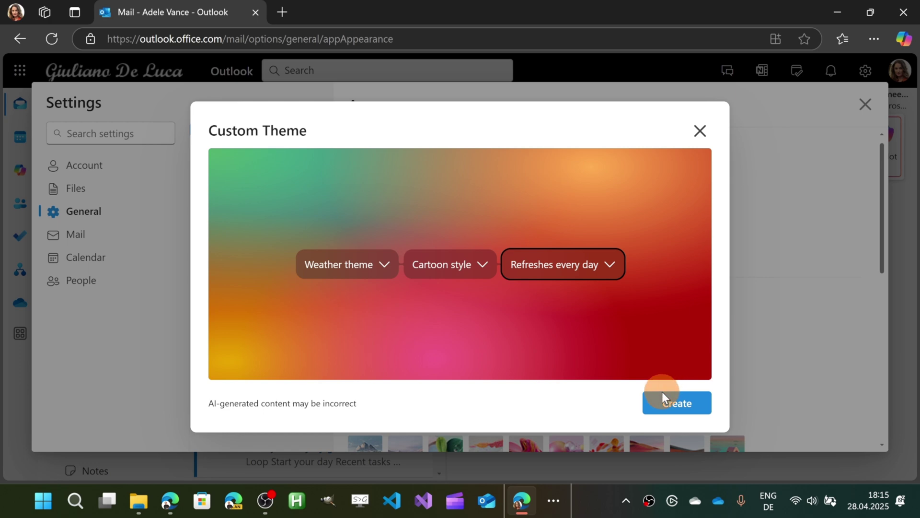
Create the theme and allow the browser to share your location
click(666, 408)
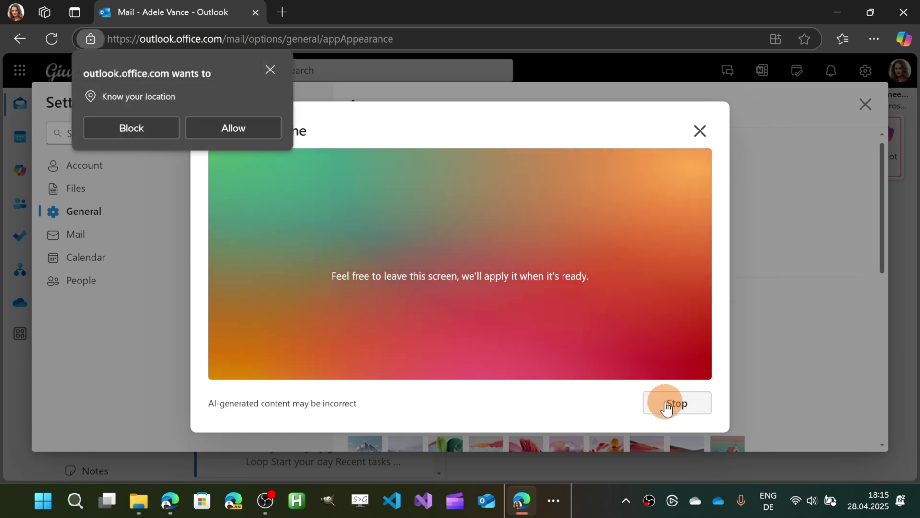
click(213, 131)
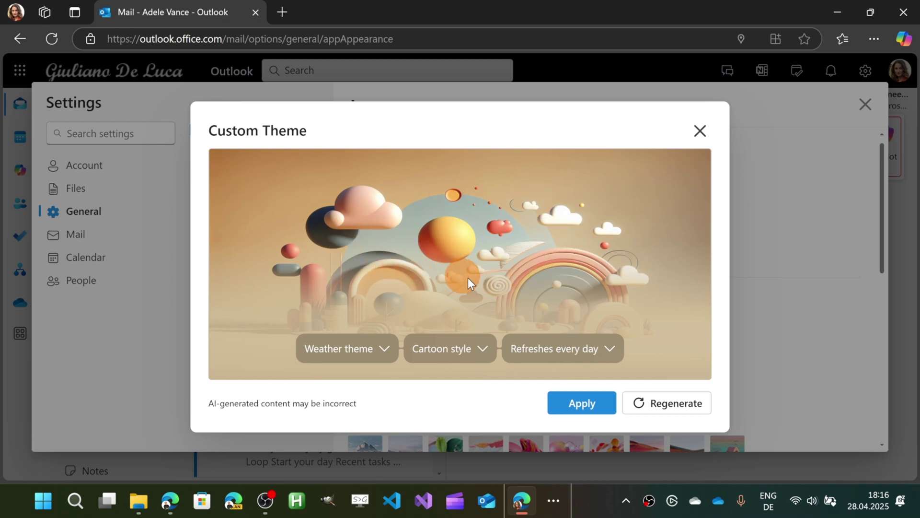
Regenerate the theme preview in Oil painting style, then again in Realistic style
click(467, 350)
click(447, 406)
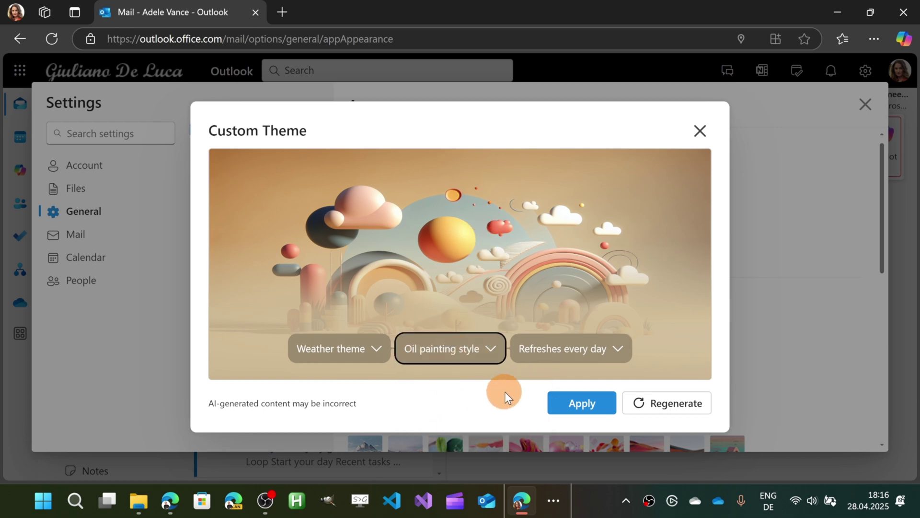
click(682, 410)
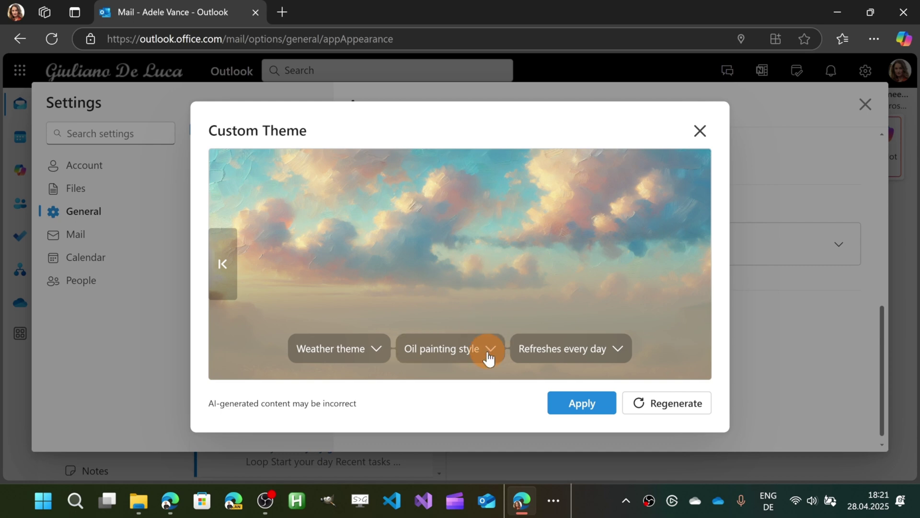
click(441, 353)
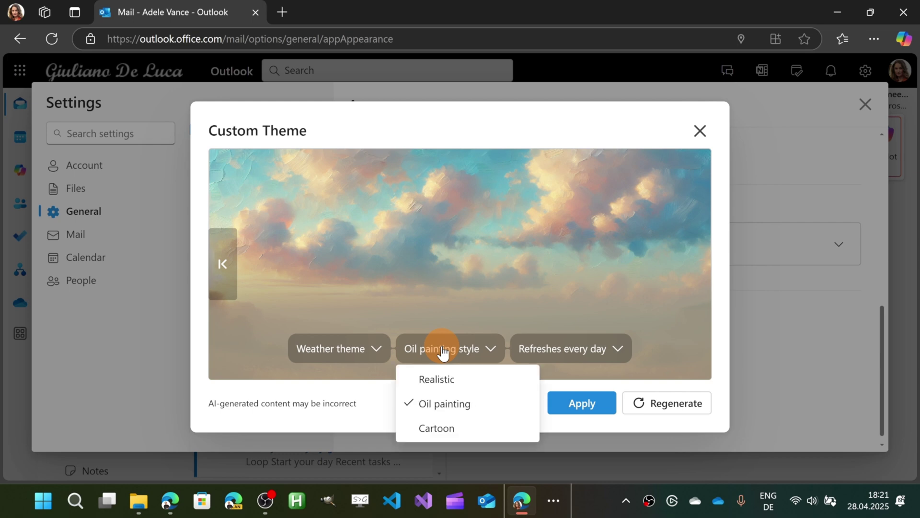
click(434, 380)
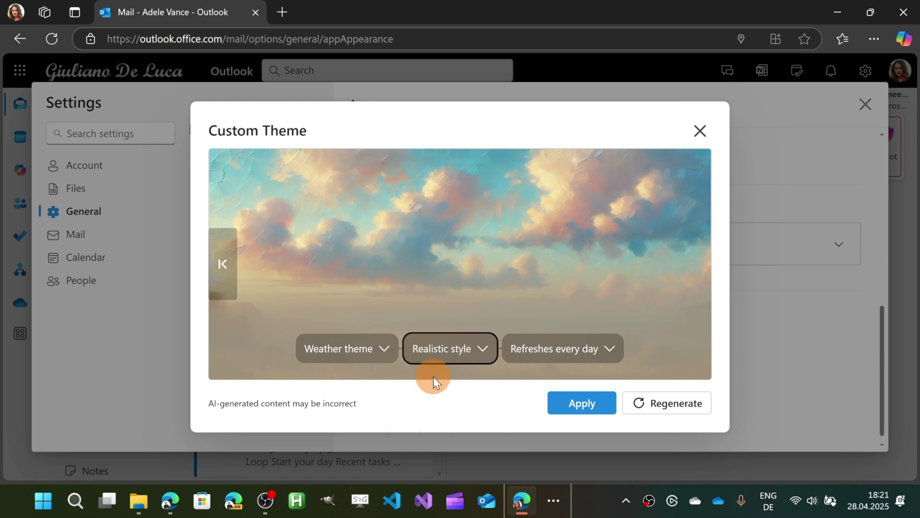
click(657, 405)
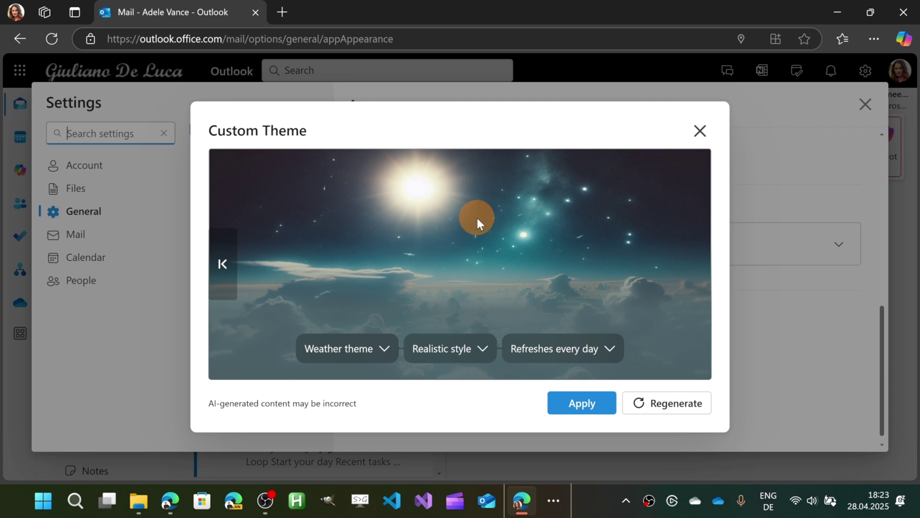
Apply the realistic sun-and-stars theme and scroll up to Themes by Copilot
click(597, 406)
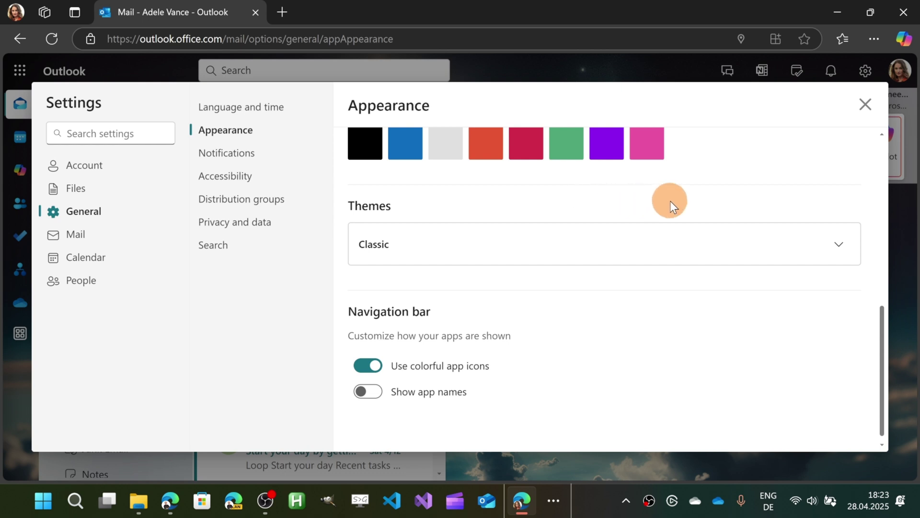
scroll(707, 206, up, 5)
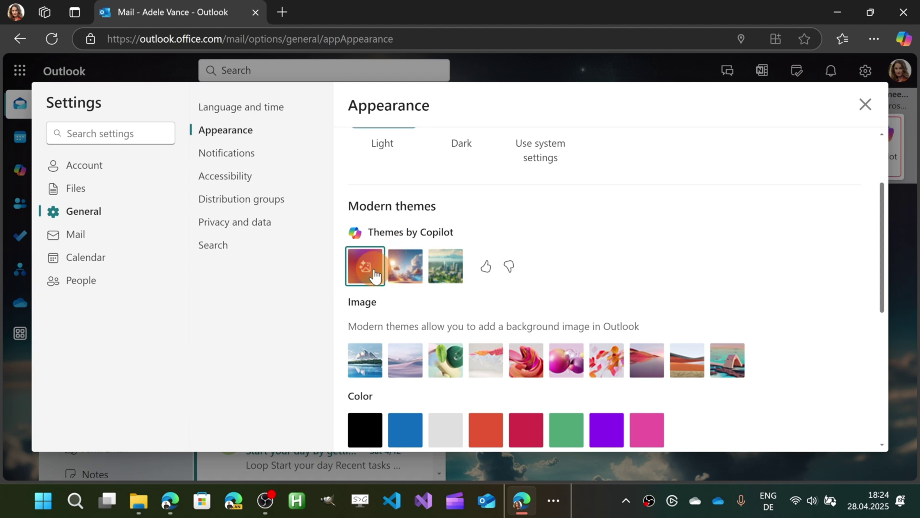
Close Settings and switch to the Calendar work week view
click(866, 104)
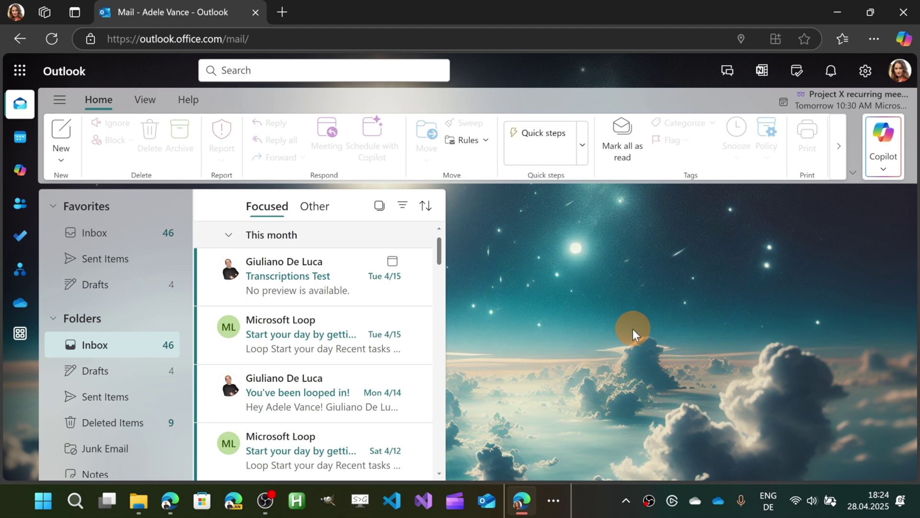
click(17, 146)
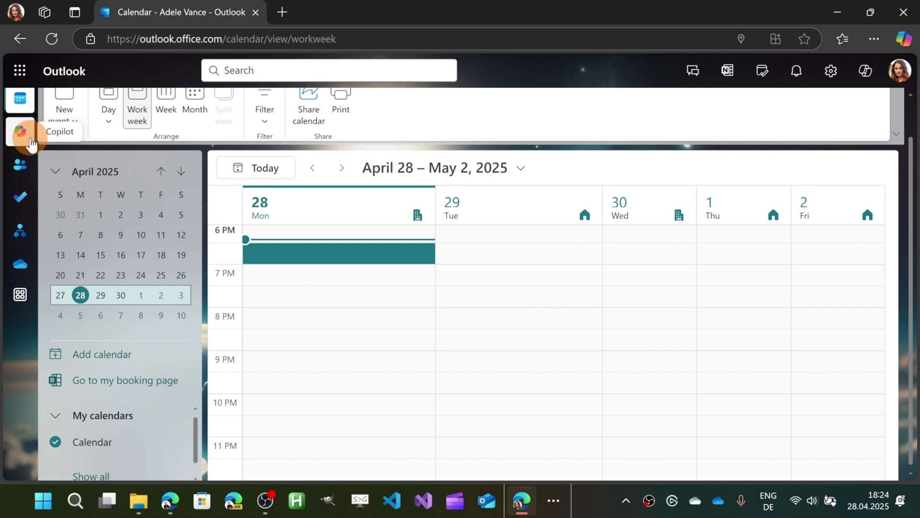
click(21, 168)
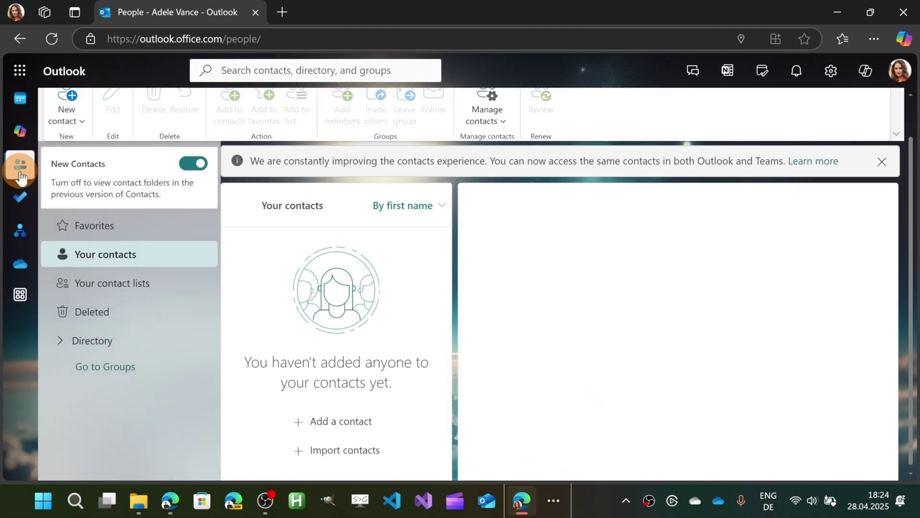
click(19, 113)
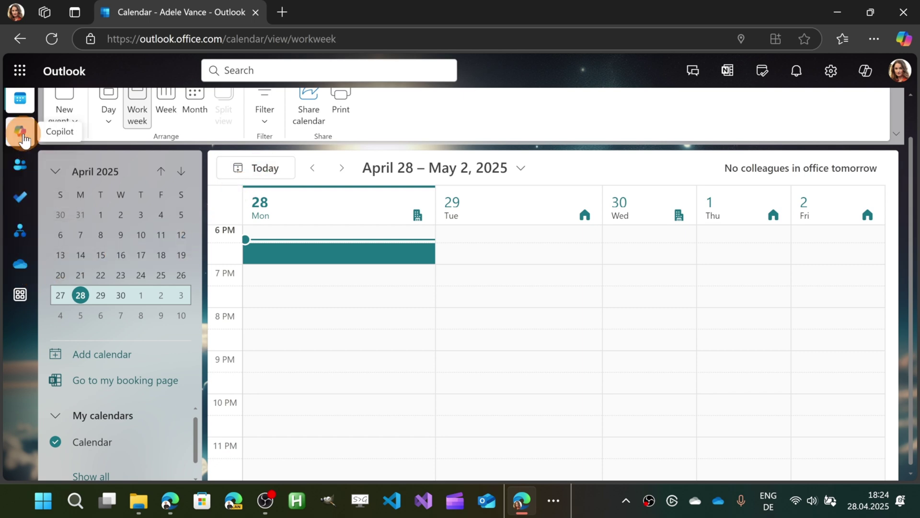
scroll(23, 140, up, 1)
click(20, 101)
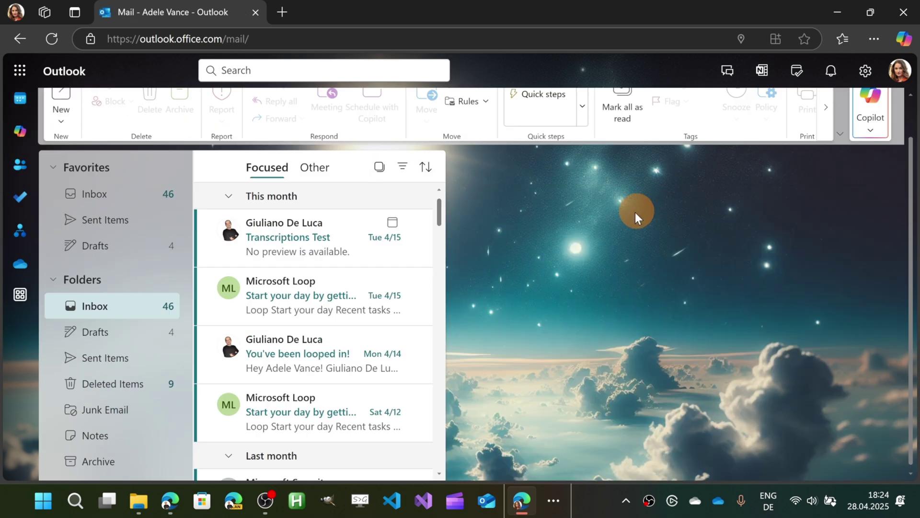
mouse_move(112, 246)
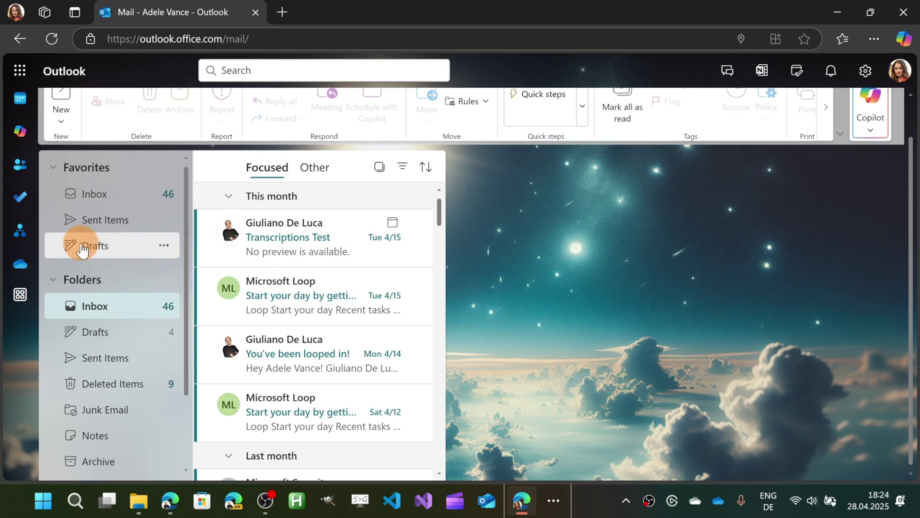
click(93, 192)
mouse_move(313, 237)
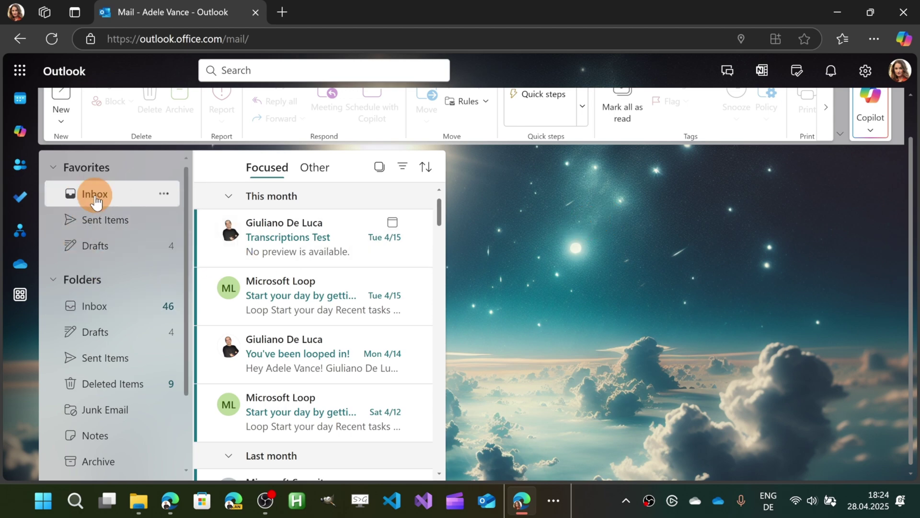
click(295, 232)
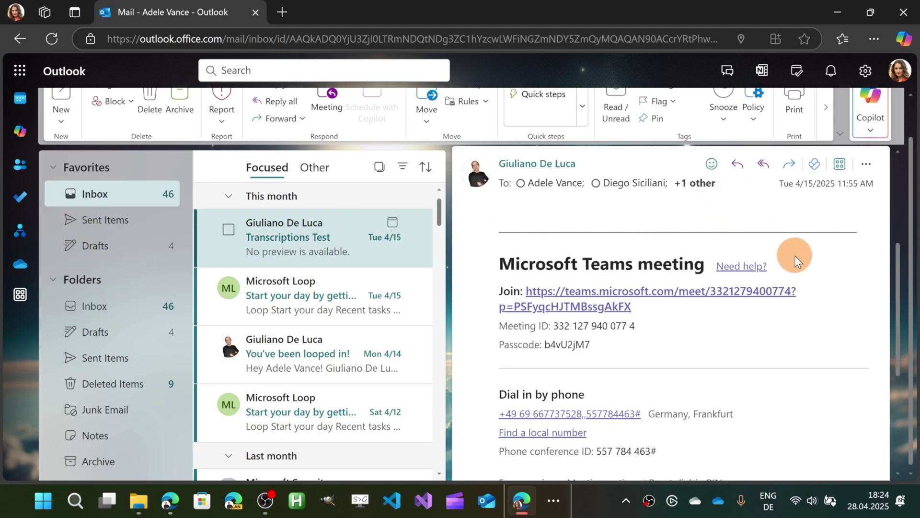
click(893, 172)
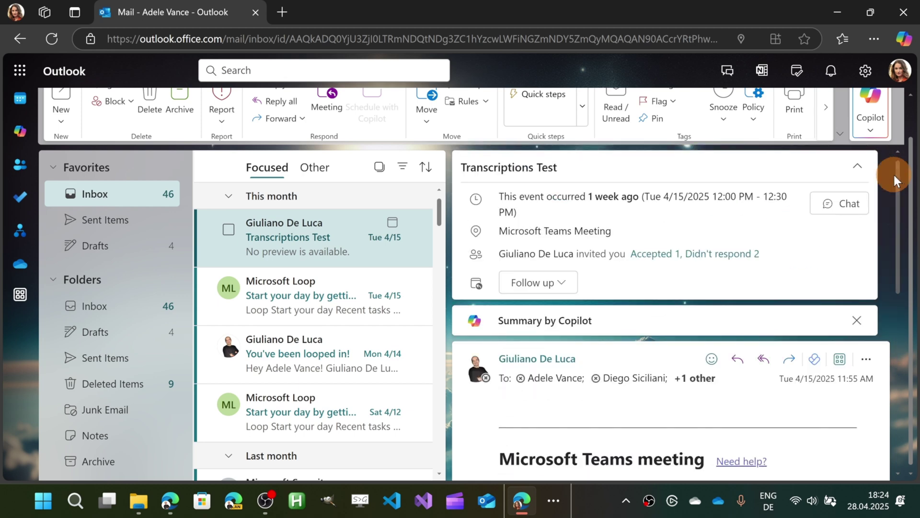
scroll(890, 202, up, 1)
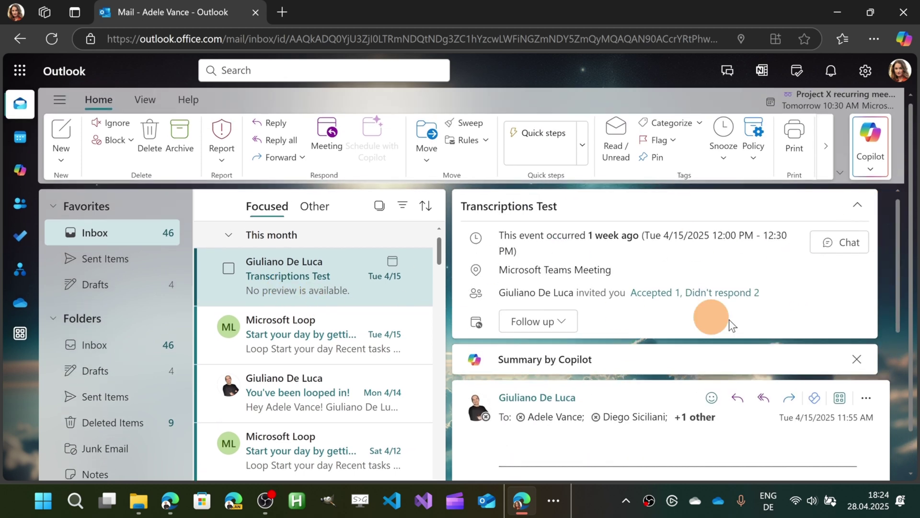
click(28, 117)
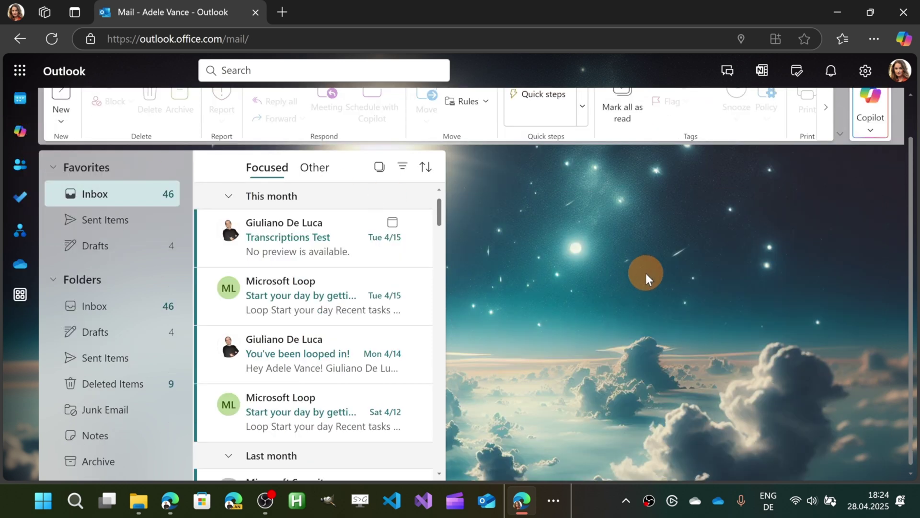
scroll(29, 115, up, 1)
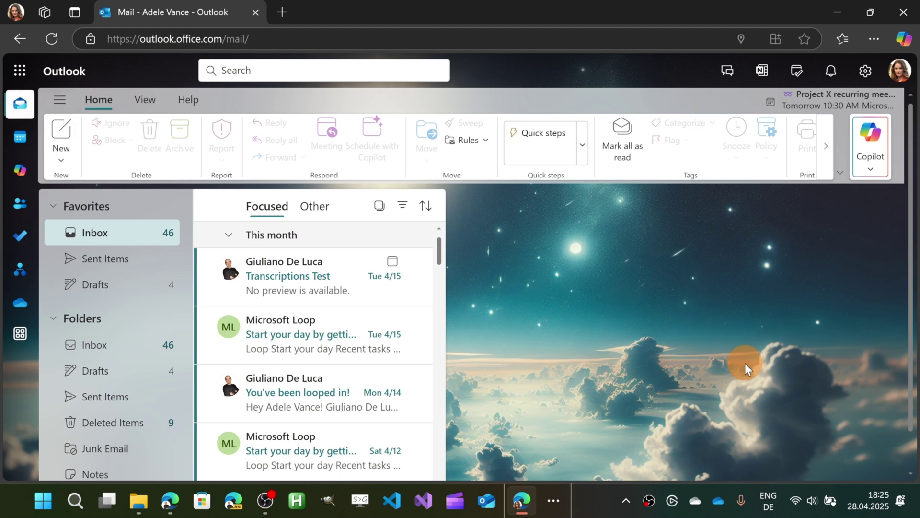
In Settings > General > Appearance, start a Copilot custom theme based on Location
click(866, 72)
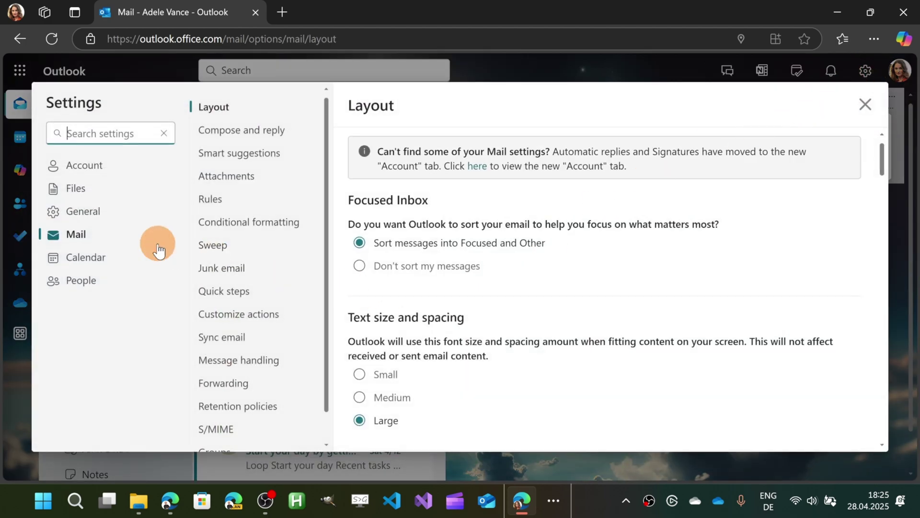
click(71, 220)
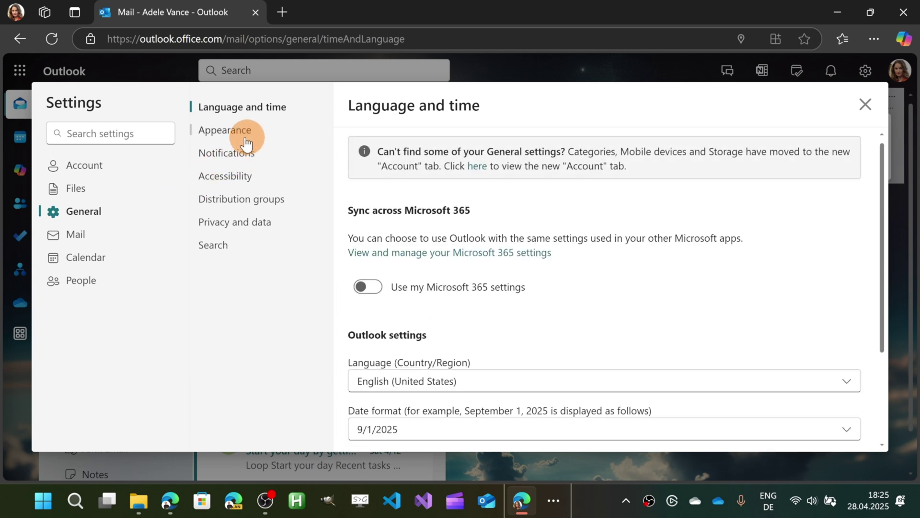
click(229, 136)
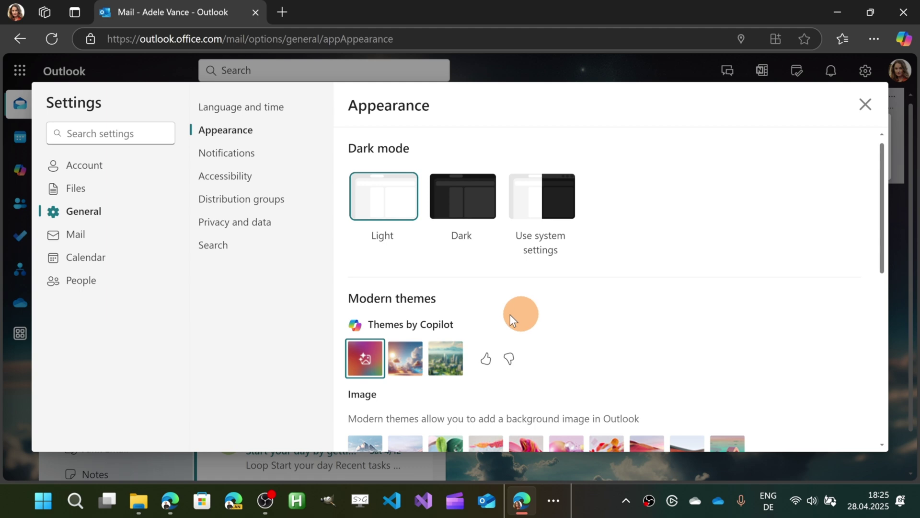
click(364, 360)
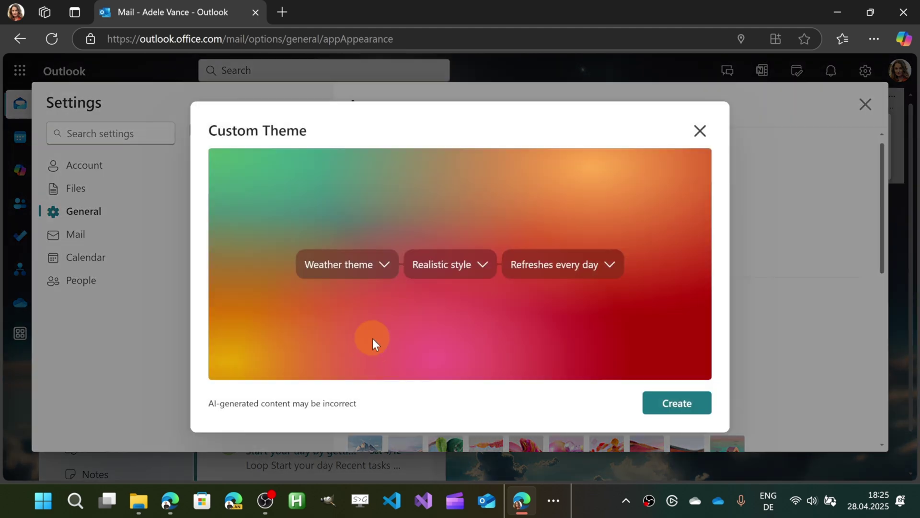
click(377, 266)
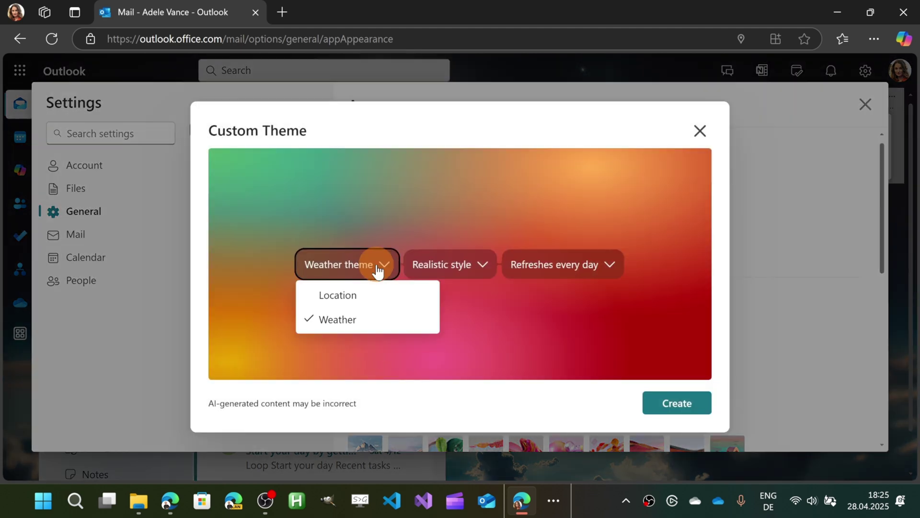
click(342, 294)
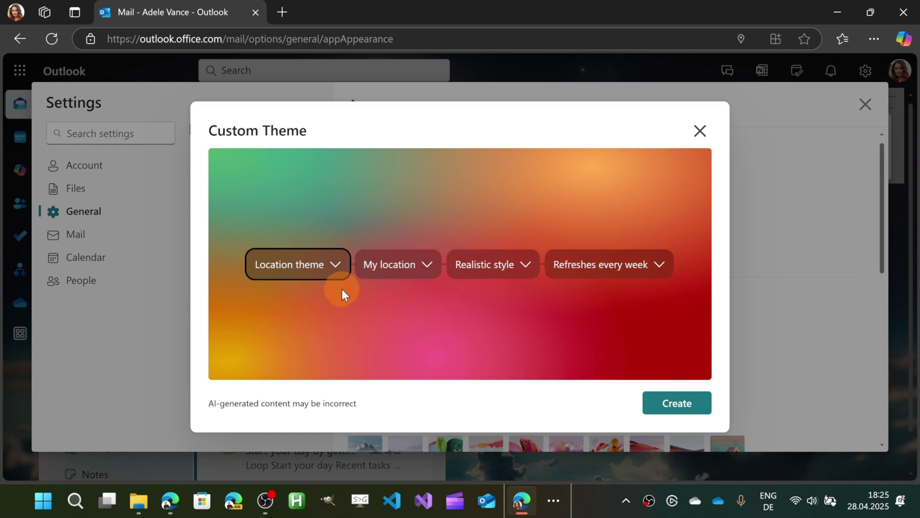
Browse the city list but keep your own location for the theme
click(411, 276)
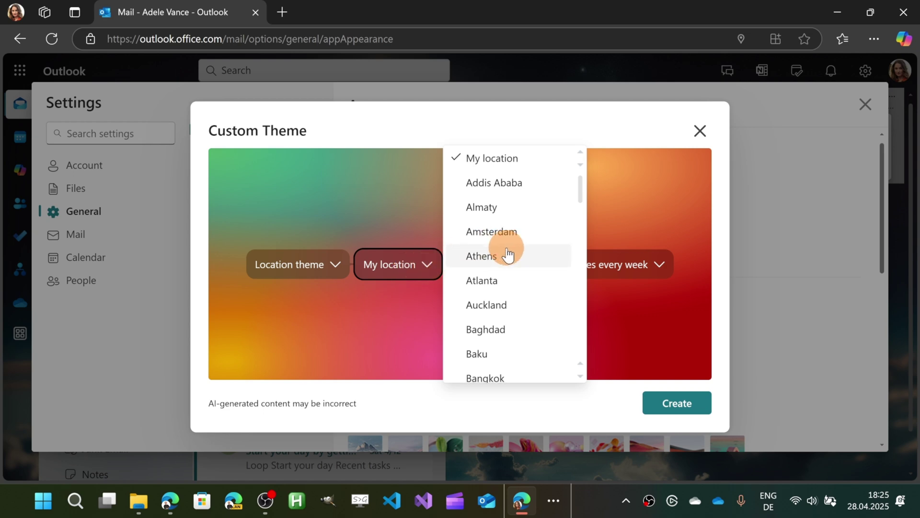
scroll(509, 254, down, 5)
scroll(508, 255, down, 5)
scroll(509, 254, down, 5)
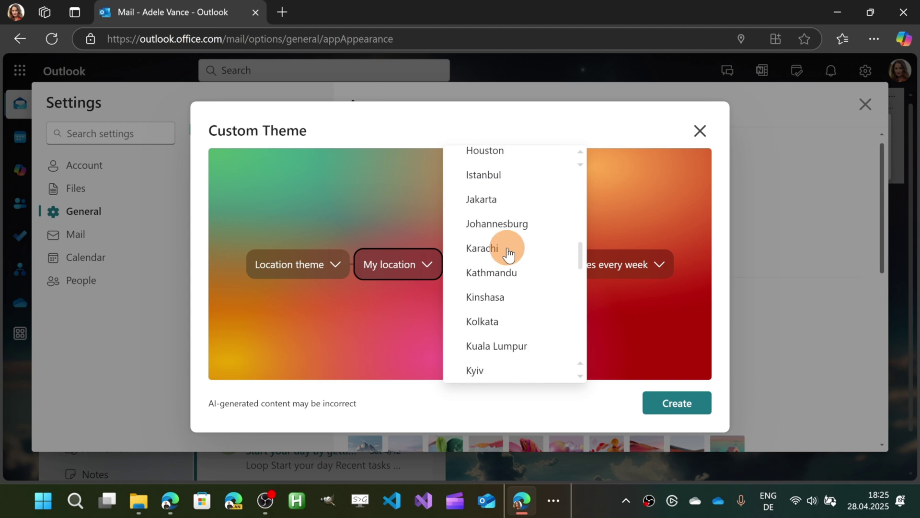
scroll(508, 254, down, 2)
scroll(508, 254, down, 4)
scroll(508, 254, down, 5)
scroll(508, 254, down, 1)
scroll(508, 254, down, 5)
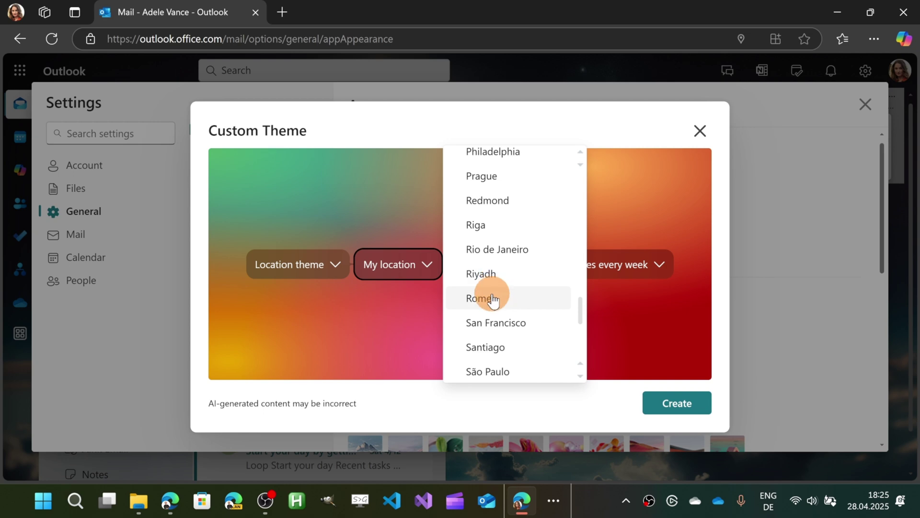
click(394, 275)
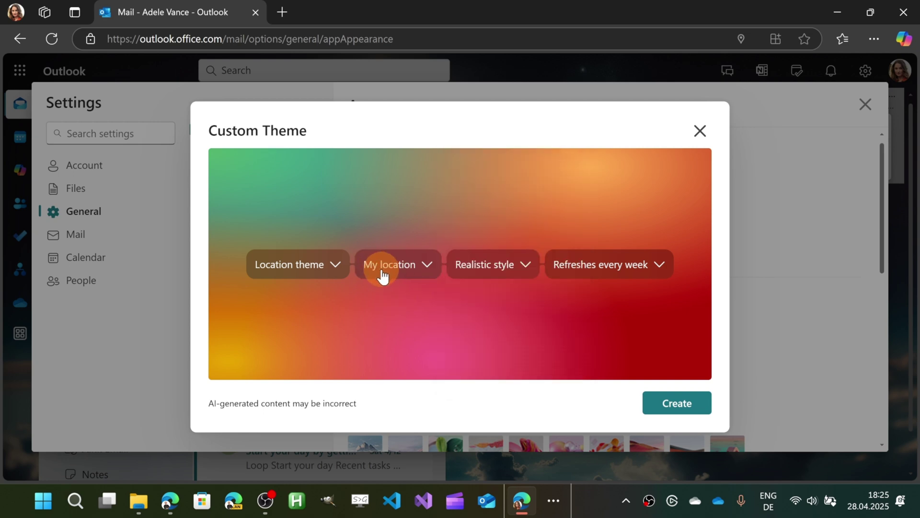
click(424, 271)
click(396, 323)
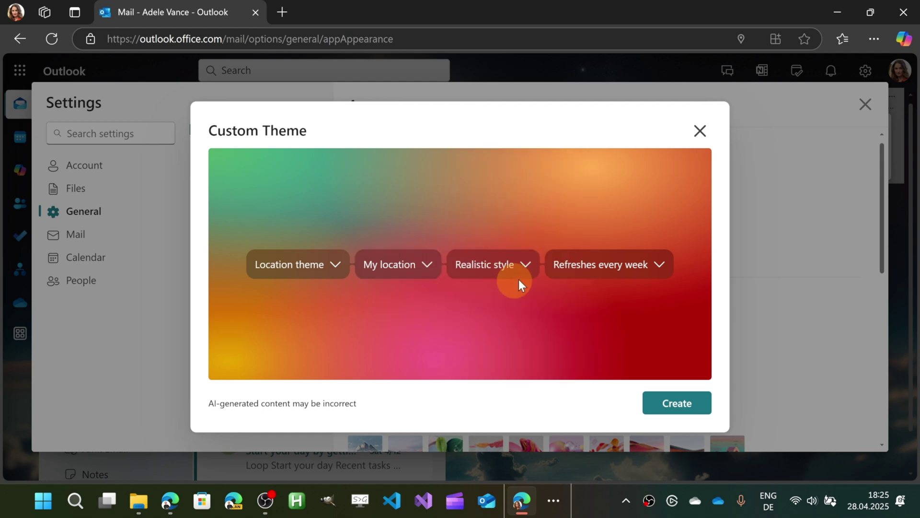
Keep Realistic style and weekly refresh, then create the location theme
click(493, 269)
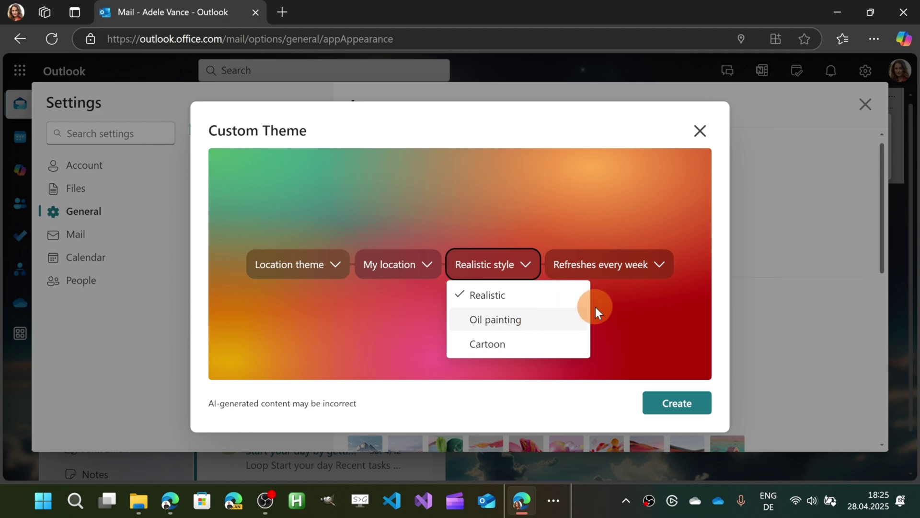
click(642, 274)
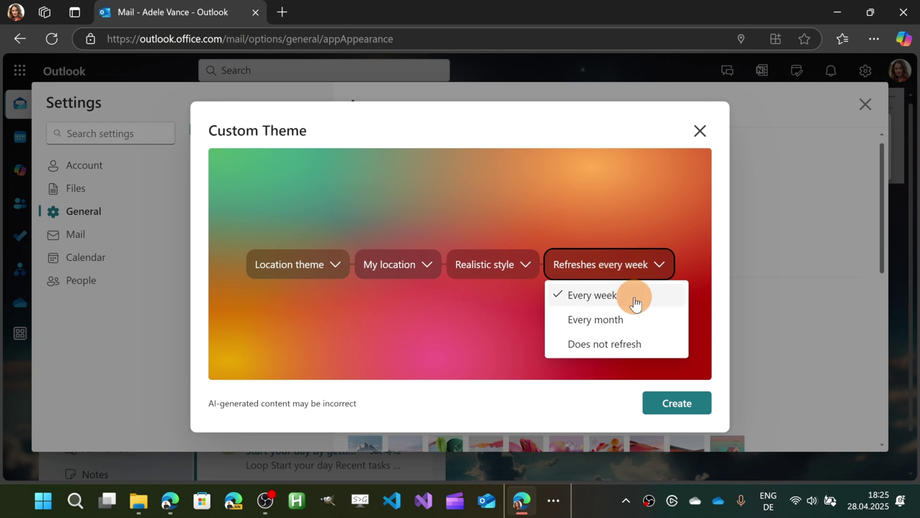
click(608, 299)
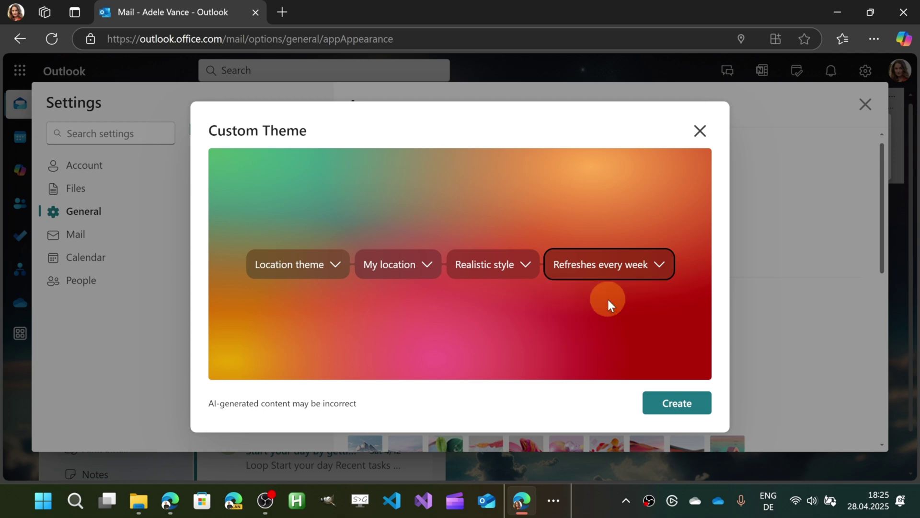
click(664, 407)
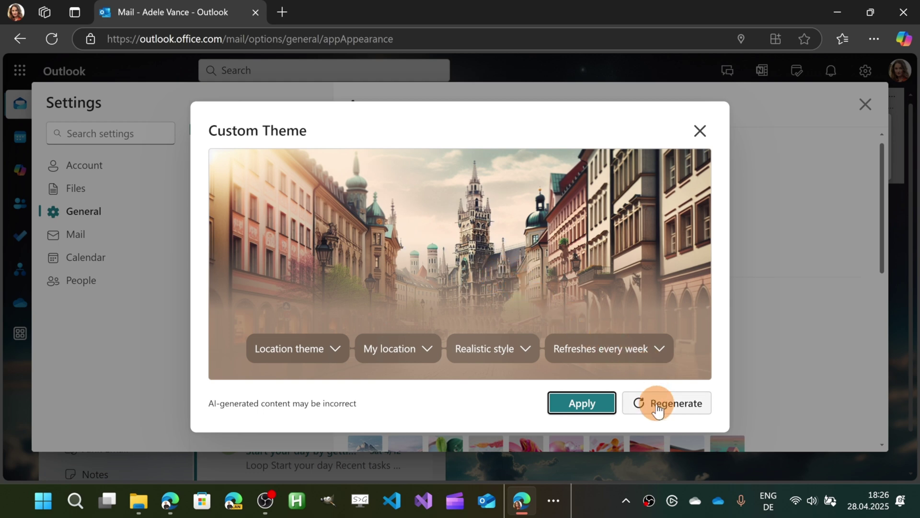
Apply the old-town clock tower street theme and close Settings
click(568, 404)
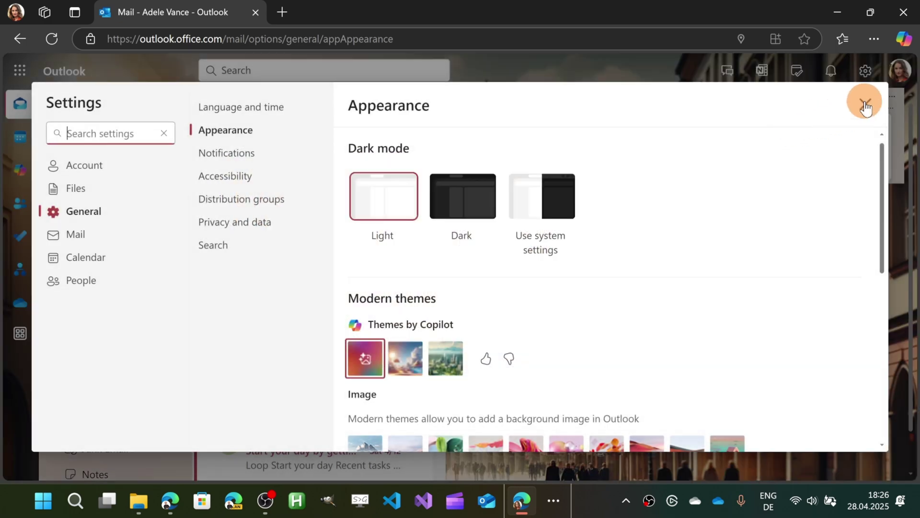
click(865, 105)
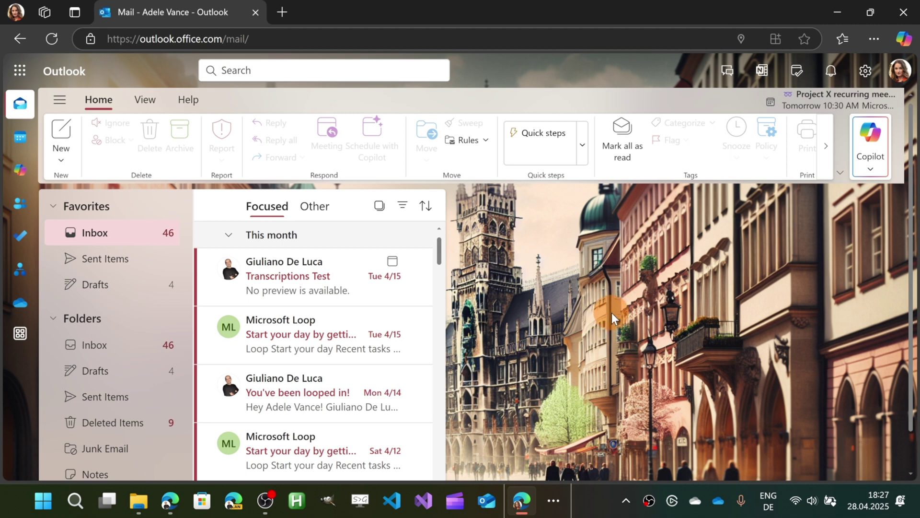
scroll(611, 307, down, 1)
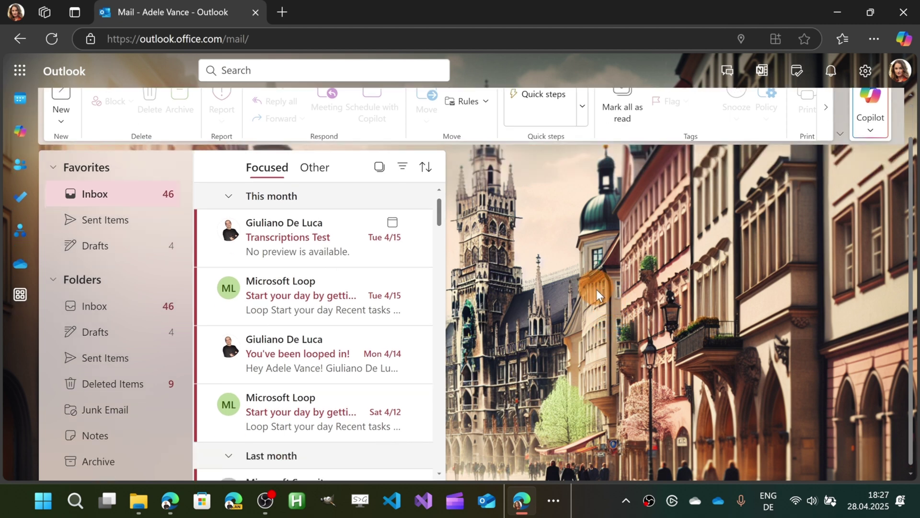
scroll(612, 257, up, 1)
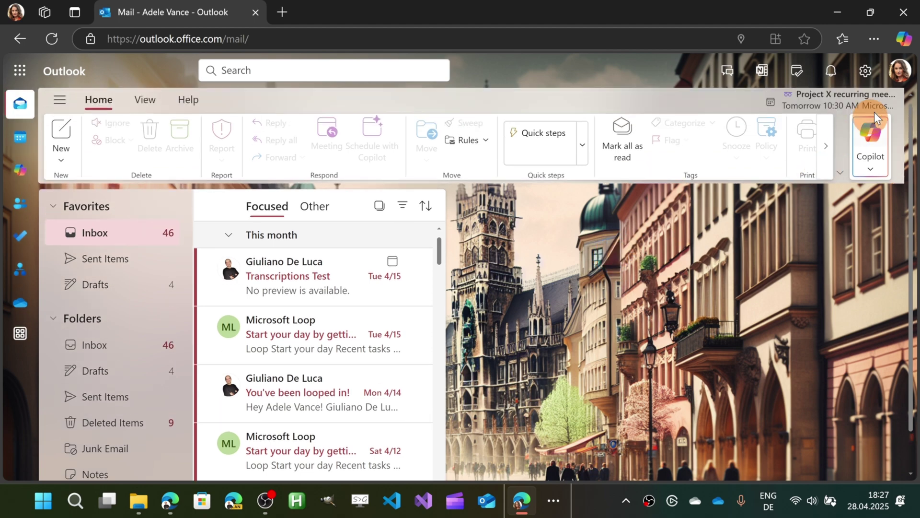
In Settings > General > Appearance, start another Copilot custom theme
click(872, 73)
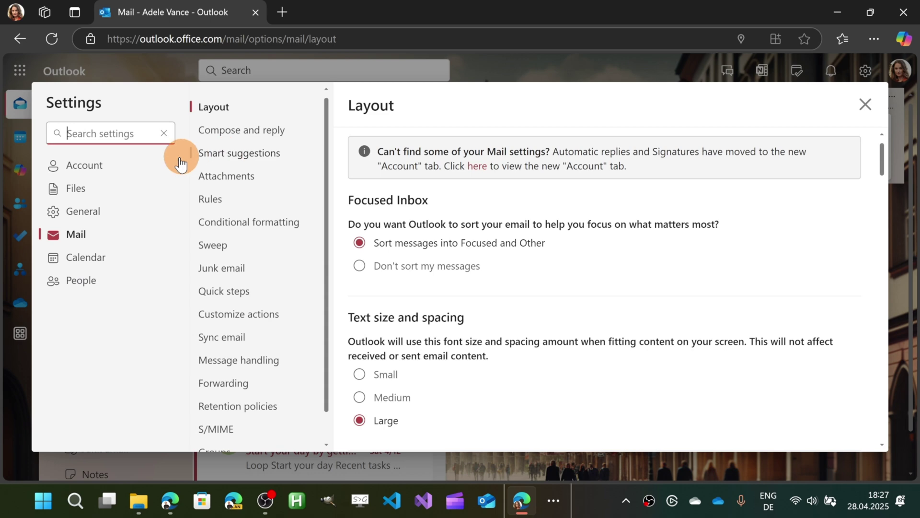
click(79, 212)
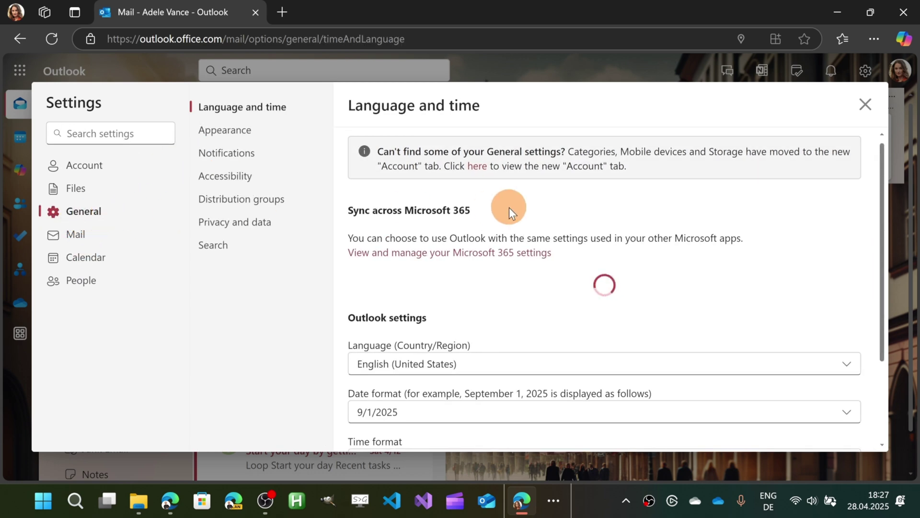
click(256, 139)
scroll(462, 322, down, 3)
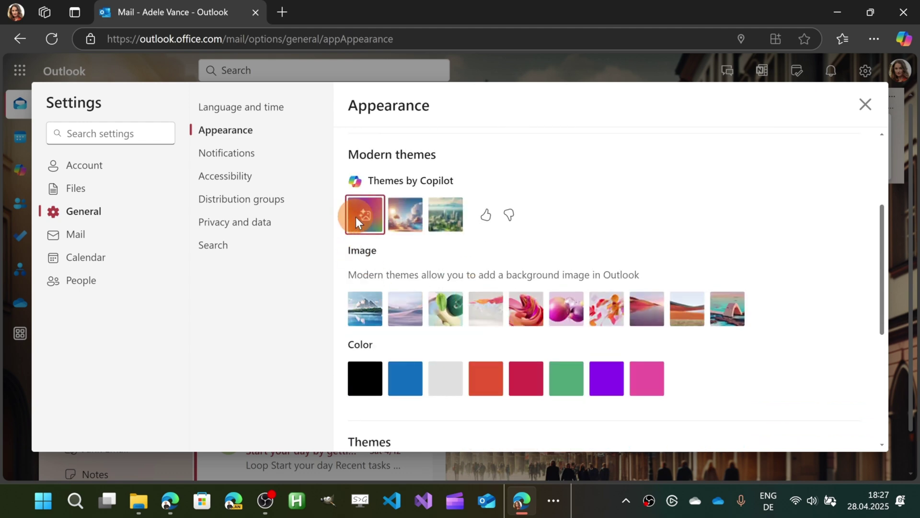
click(356, 217)
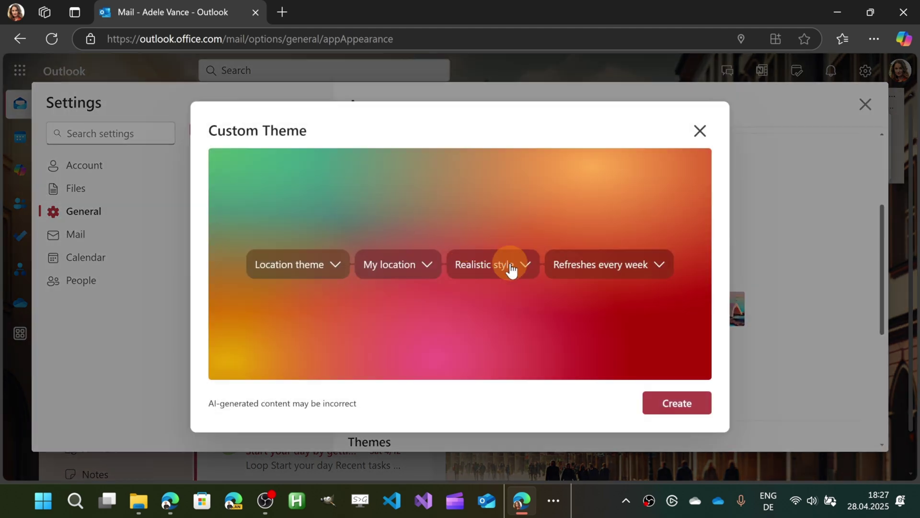
Choose Rome as the theme's location from the city list
click(405, 268)
scroll(527, 259, down, 3)
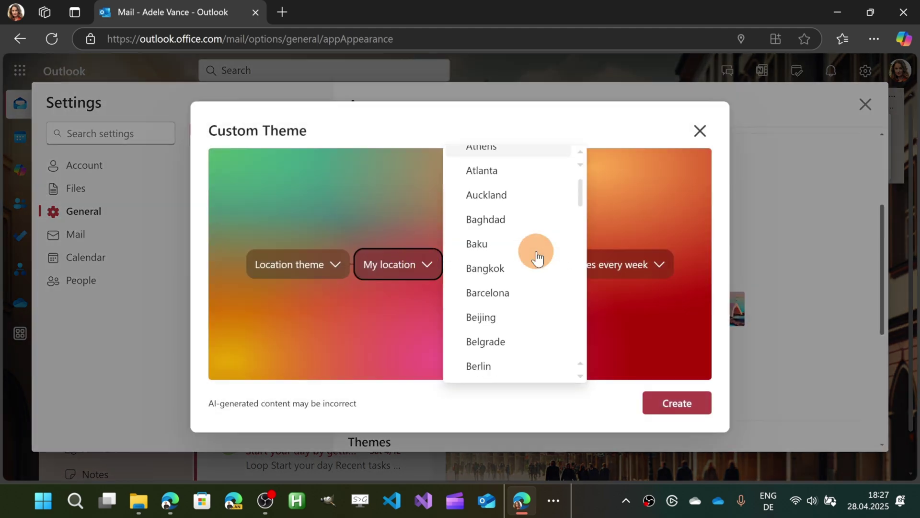
scroll(537, 258, down, 5)
scroll(538, 258, down, 5)
scroll(538, 257, down, 4)
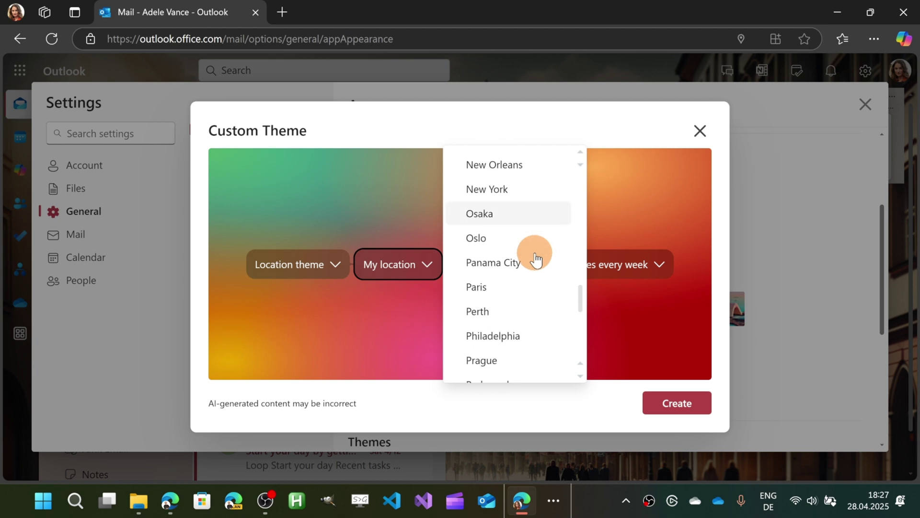
scroll(538, 259, down, 2)
scroll(537, 259, down, 2)
scroll(536, 259, down, 3)
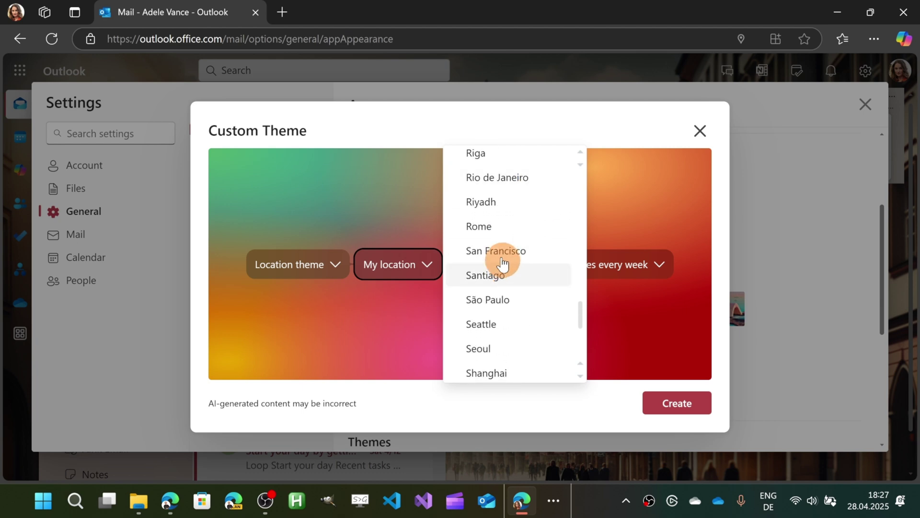
click(493, 231)
Create the Rome theme, apply it, and close Settings
click(684, 404)
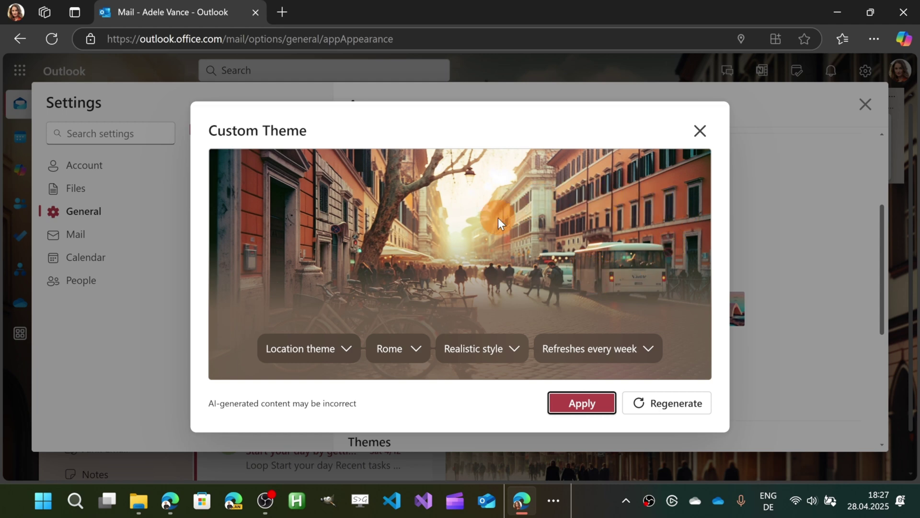
click(584, 405)
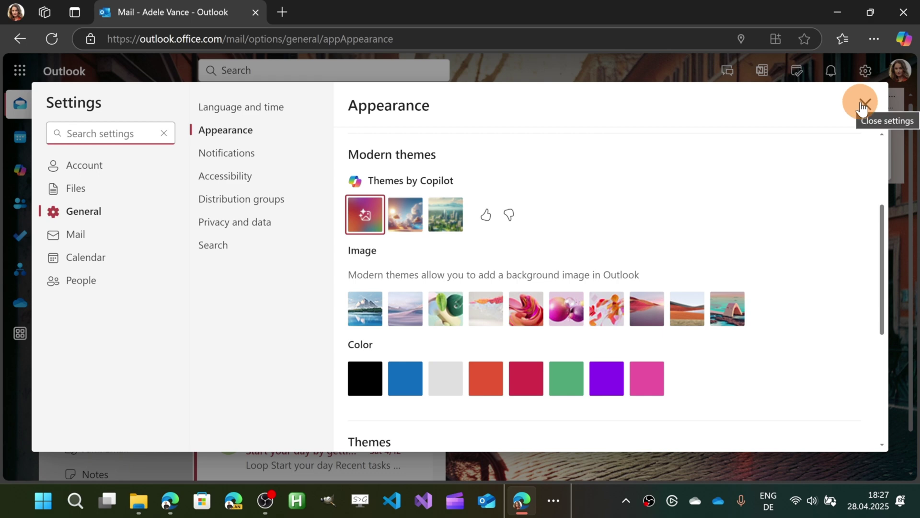
click(863, 105)
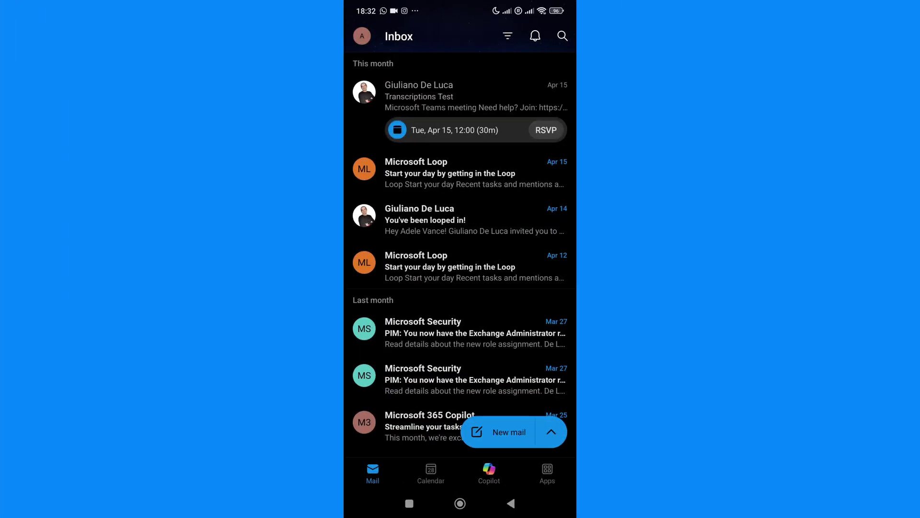
In Outlook for Android's Display & Appearance, create a Location theme for Amsterdam
click(362, 36)
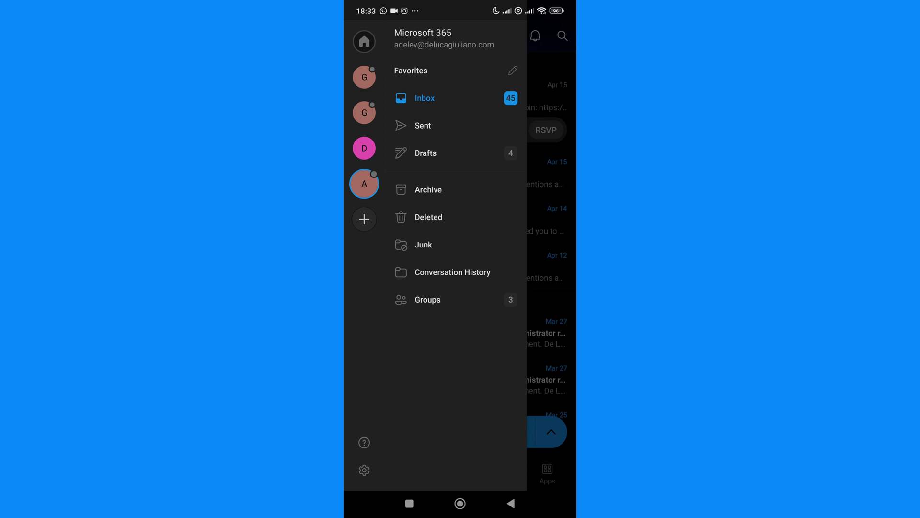
click(364, 469)
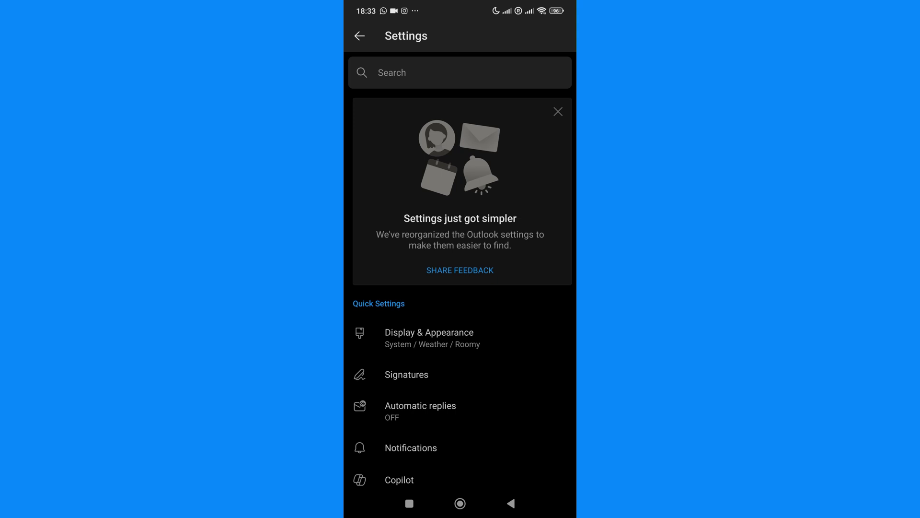
click(429, 337)
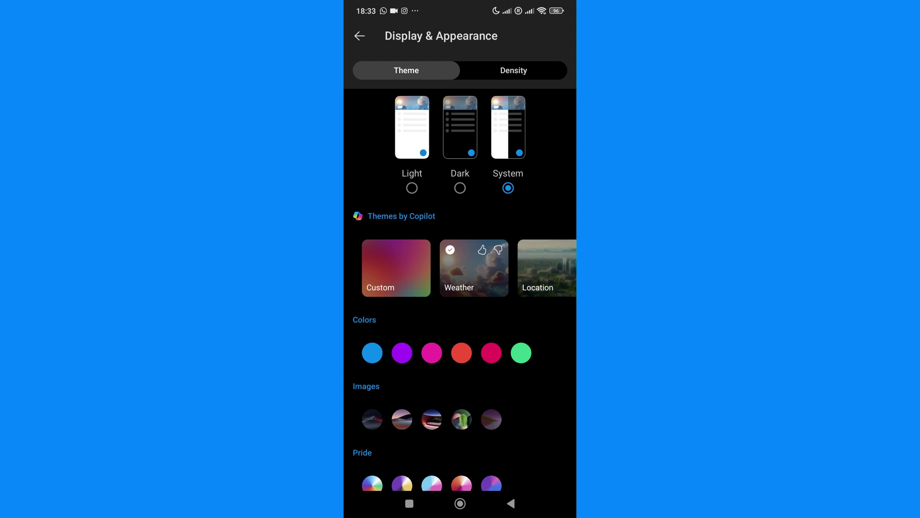
click(396, 267)
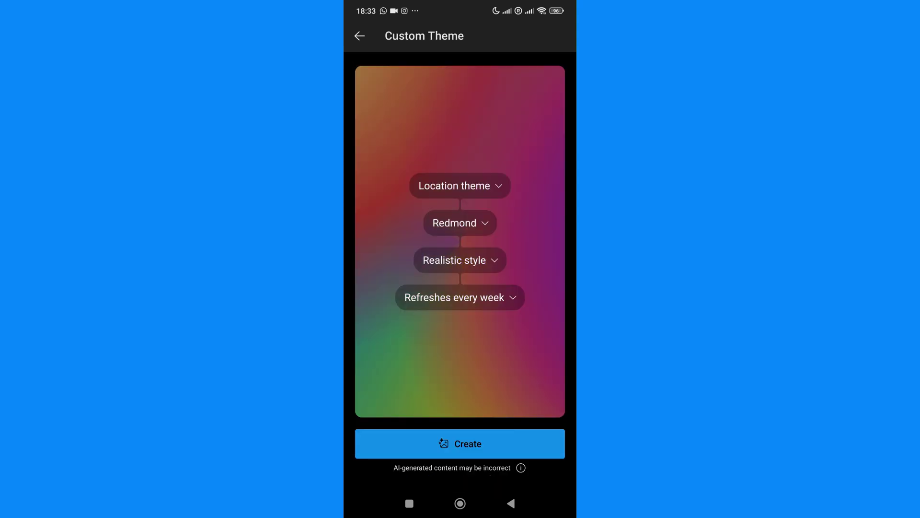
click(460, 186)
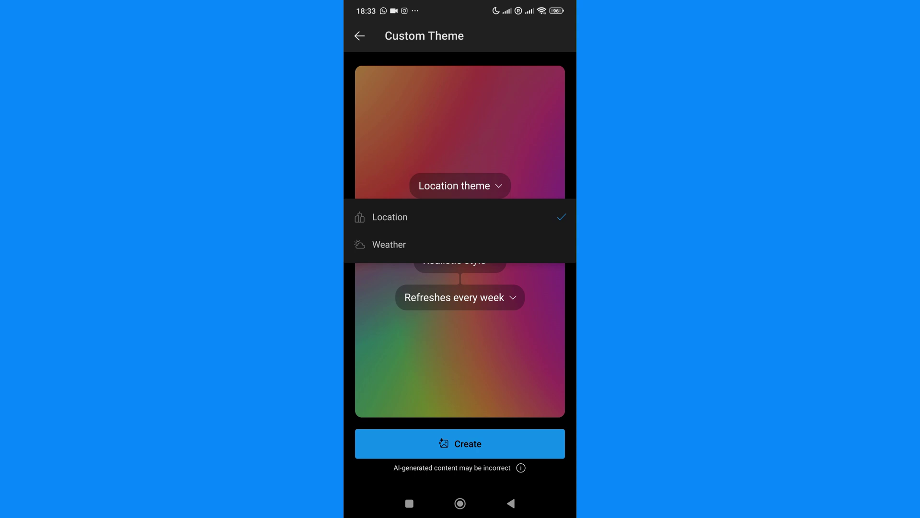
key(Escape)
click(455, 222)
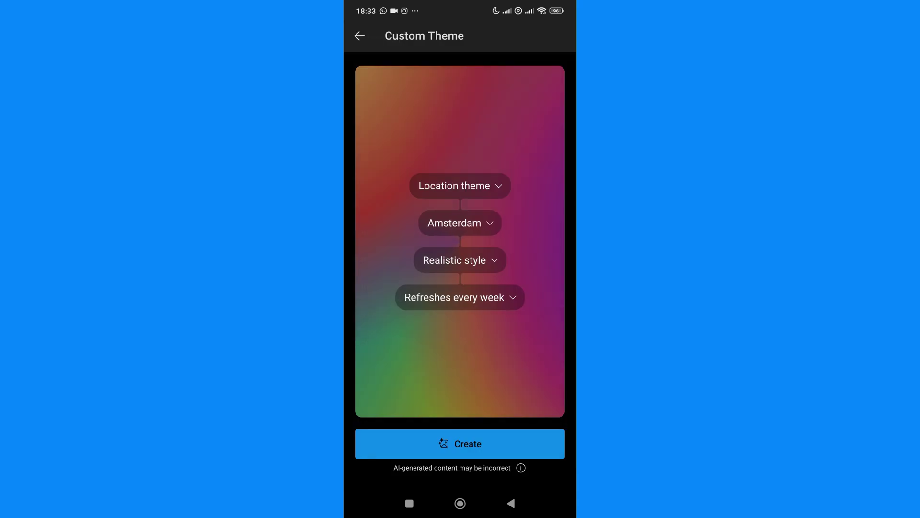
click(460, 444)
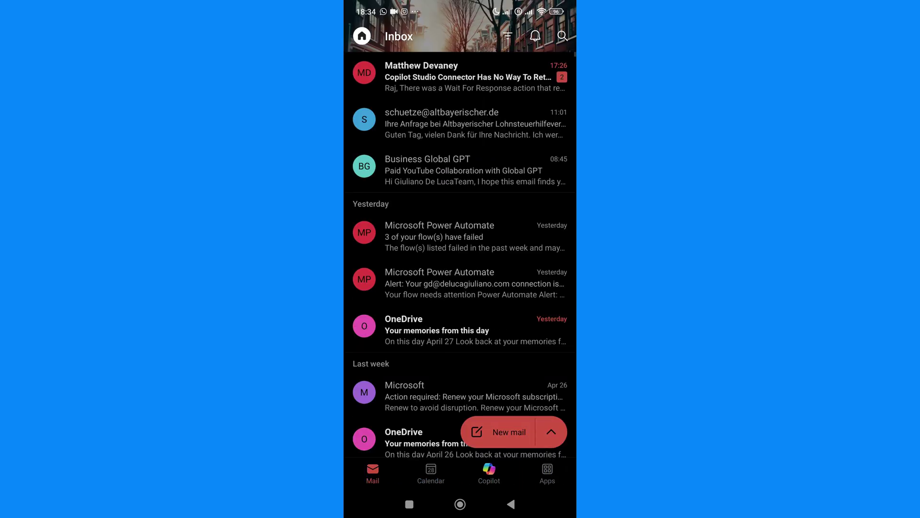
Scroll the Android inbox to view the new Amsterdam theme header
scroll(461, 256, down, 5)
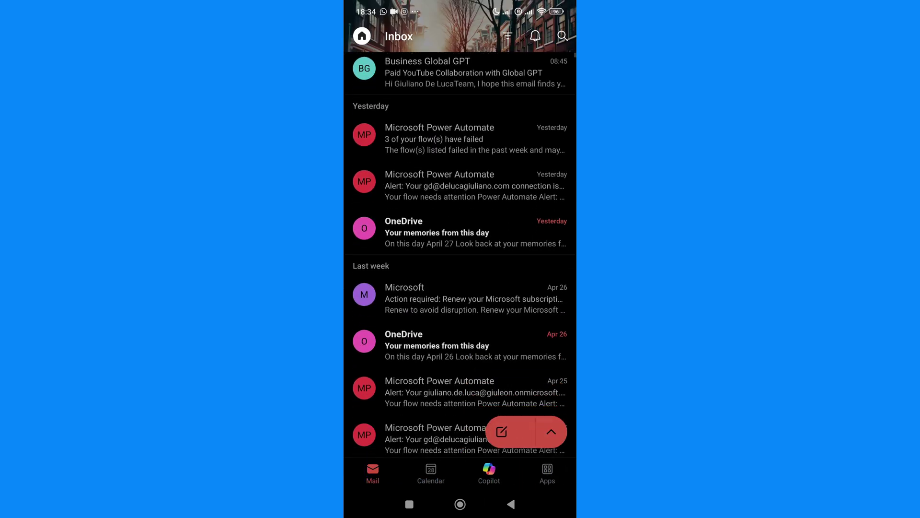
scroll(460, 256, up, 5)
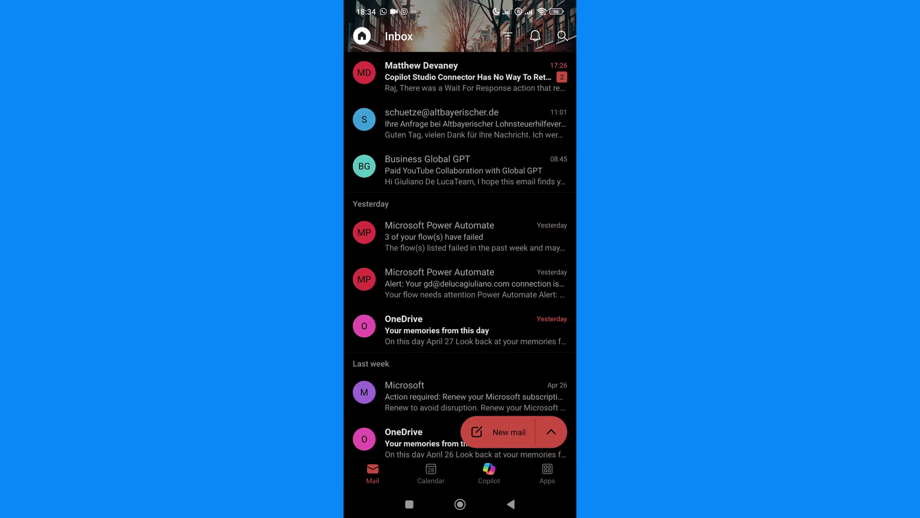
scroll(460, 256, down, 4)
scroll(460, 255, up, 3)
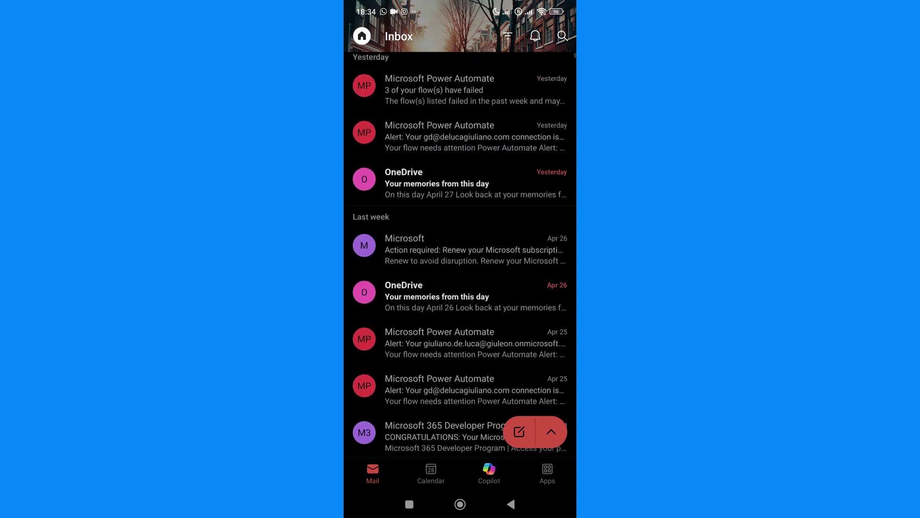
scroll(460, 254, up, 1)
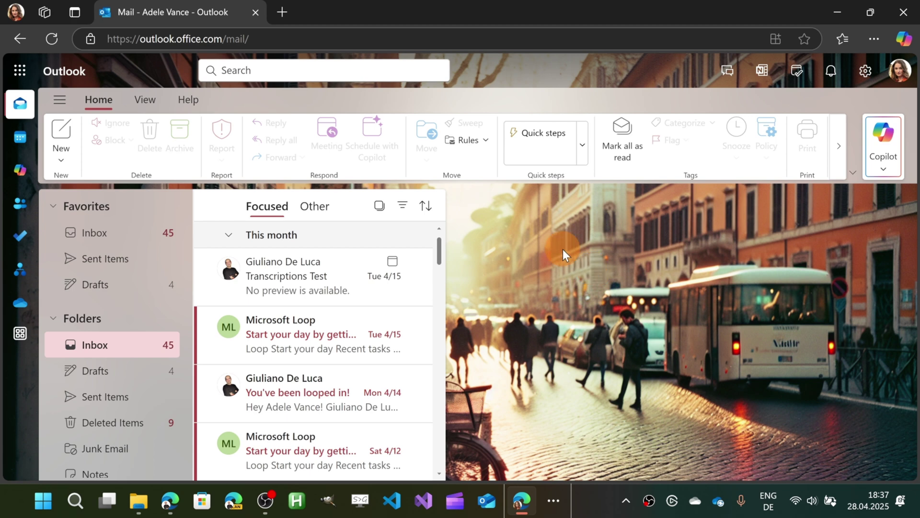
key(F5)
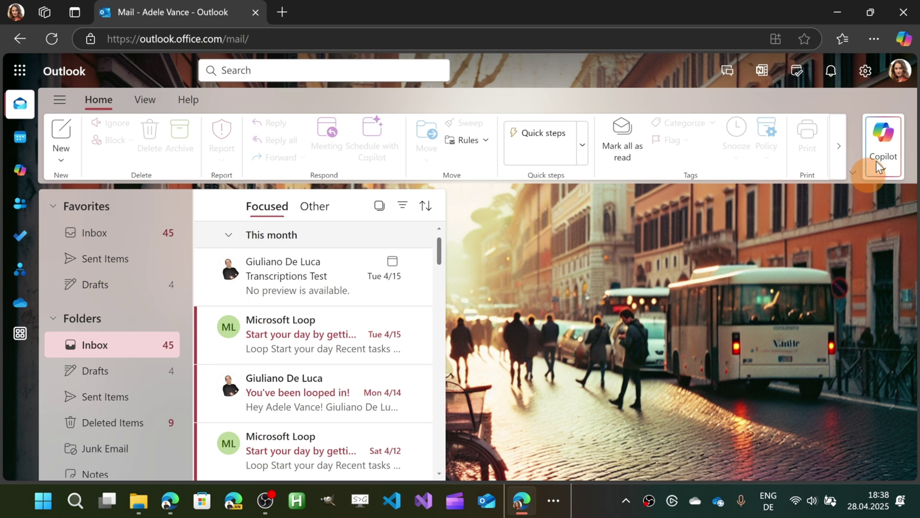
click(866, 71)
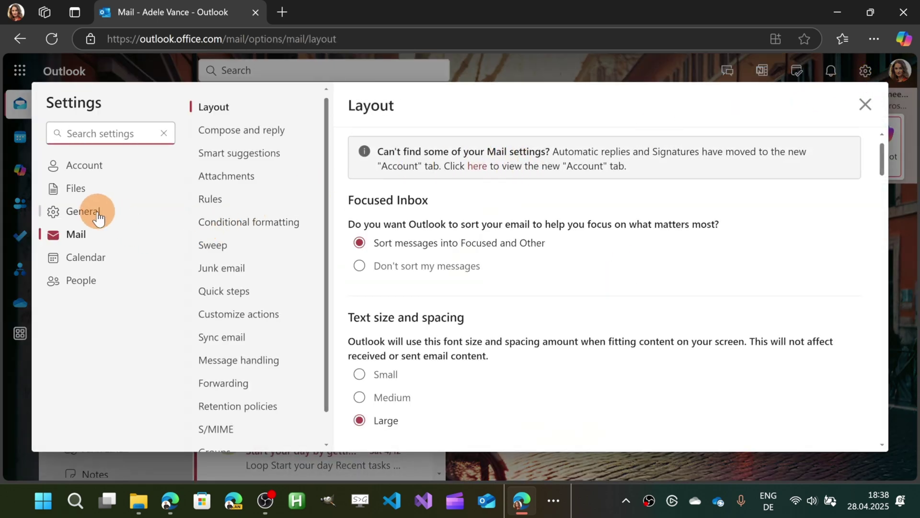
click(96, 211)
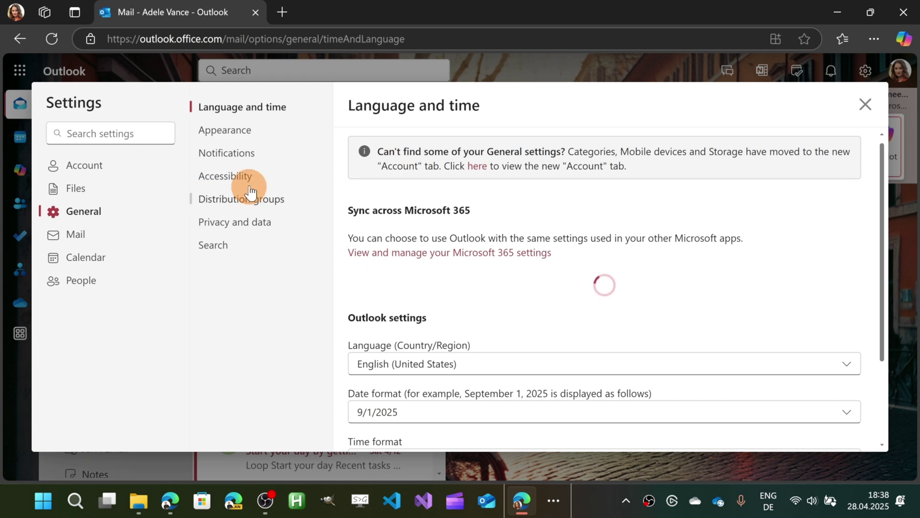
click(242, 136)
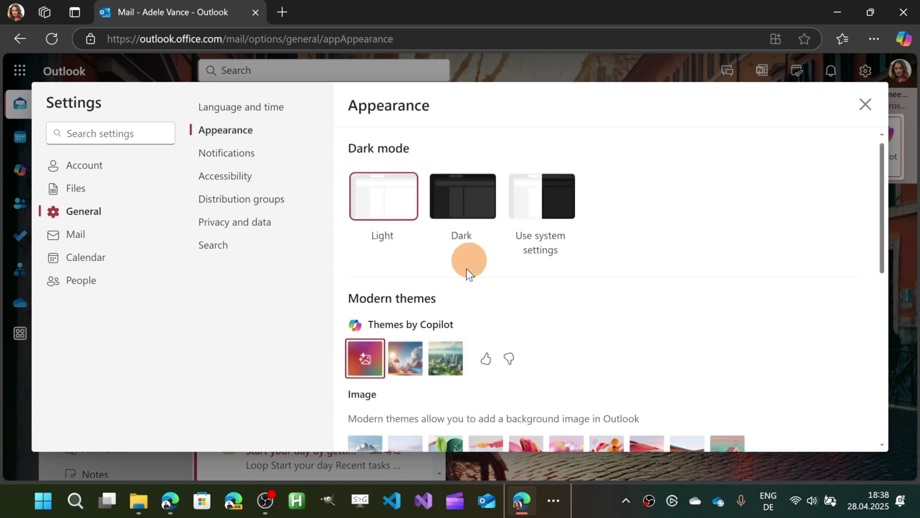
click(377, 358)
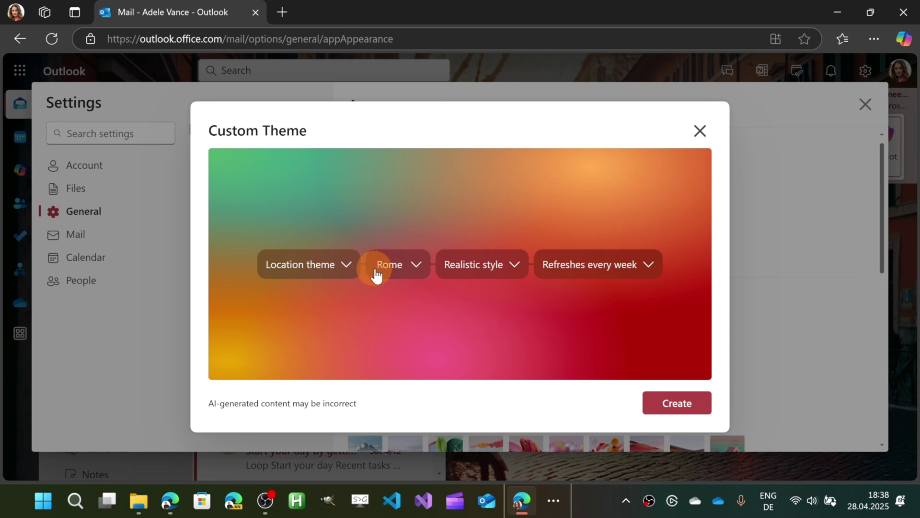
click(700, 131)
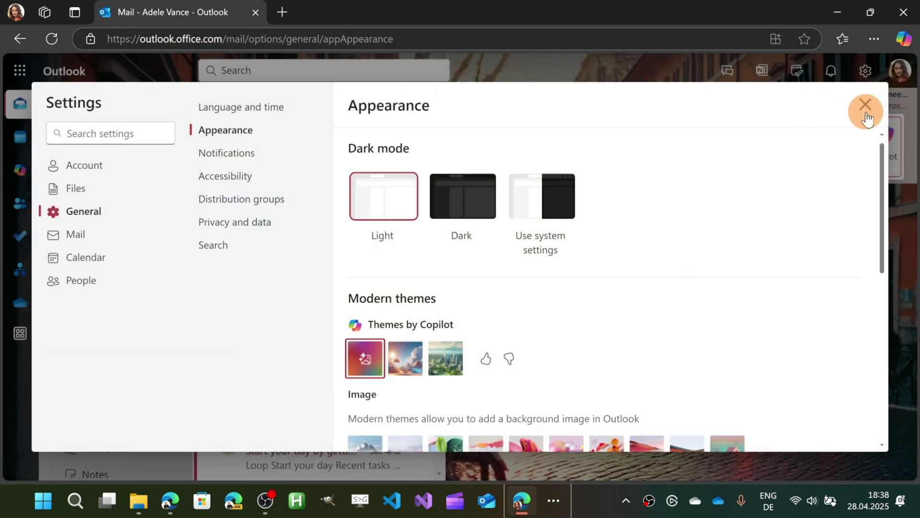
click(865, 104)
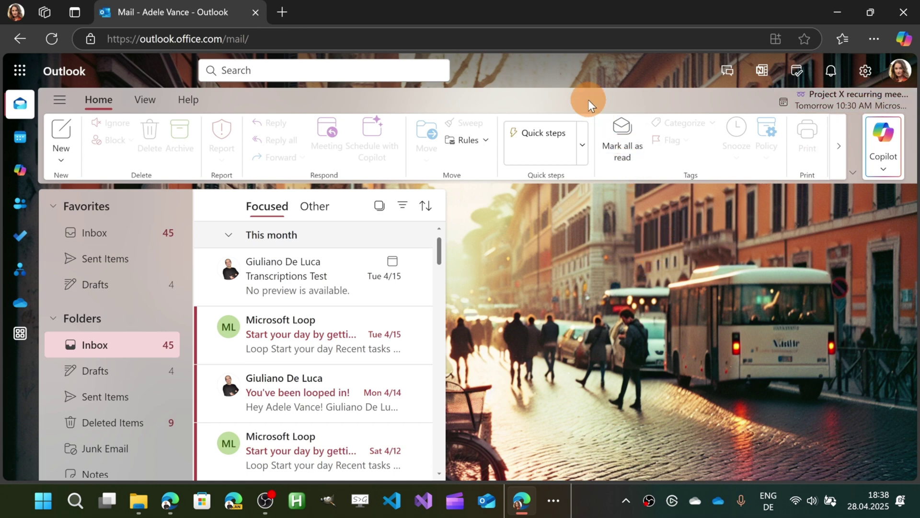
key(F5)
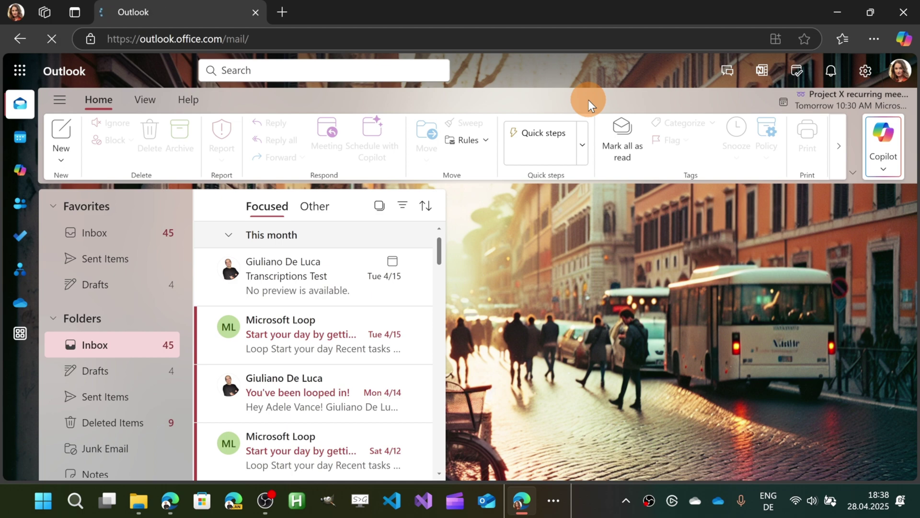